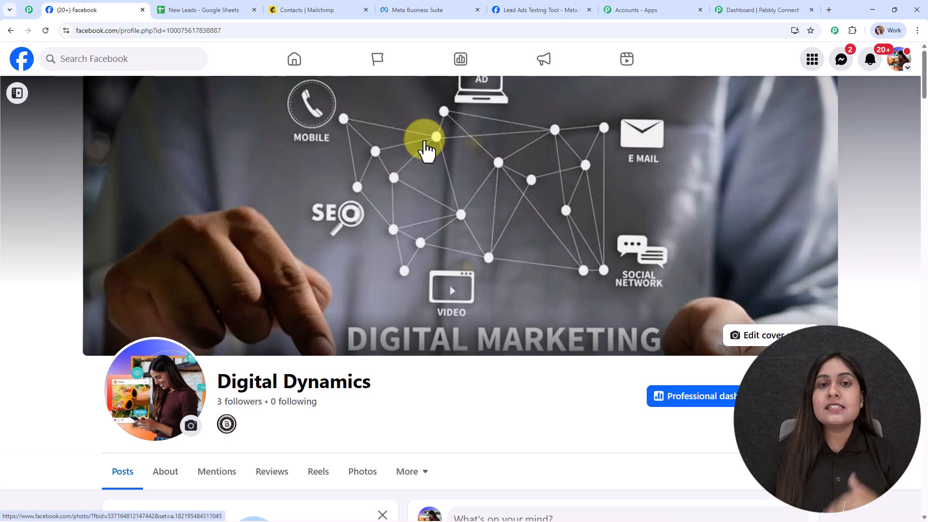
Review the New Leads spreadsheet, the Mailchimp contacts list and the Digital Dynamics Facebook page.
{"action": "left_click", "coordinate": [200, 9]}
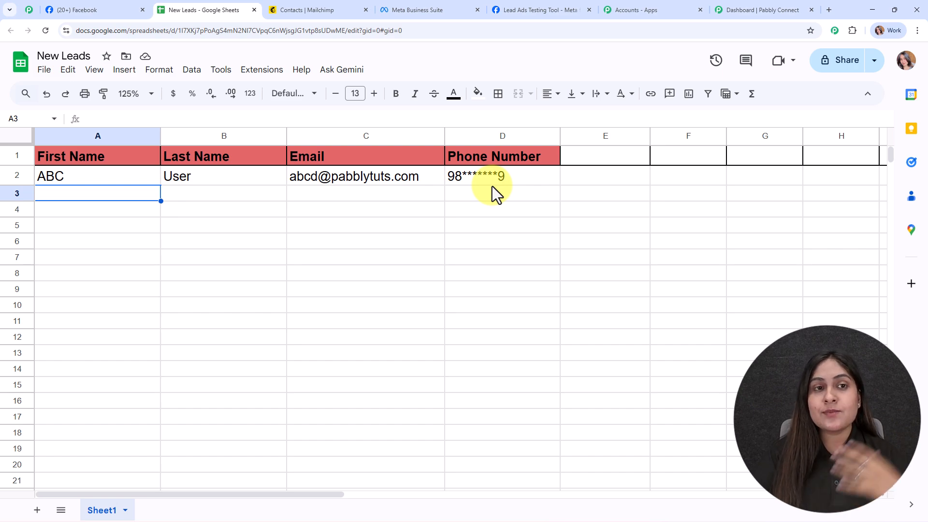
{"action": "left_click", "coordinate": [281, 10]}
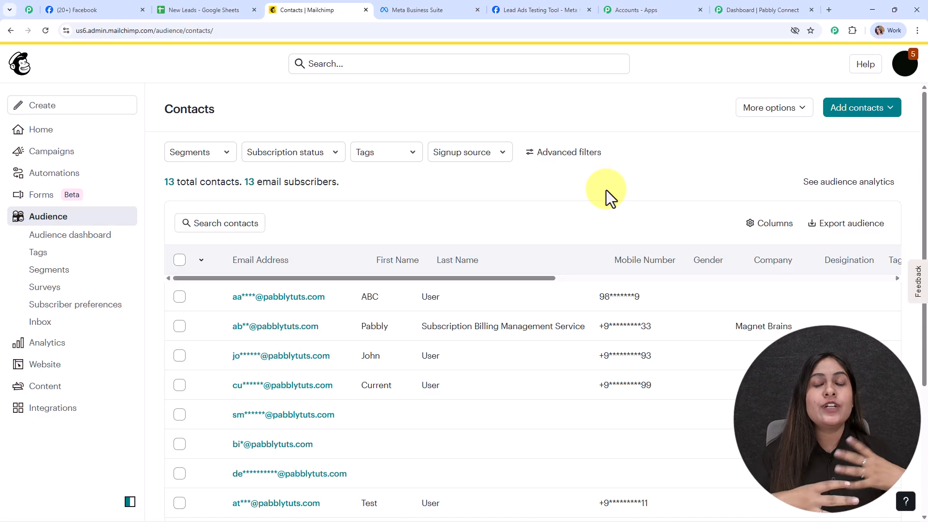
{"action": "left_click", "coordinate": [107, 11]}
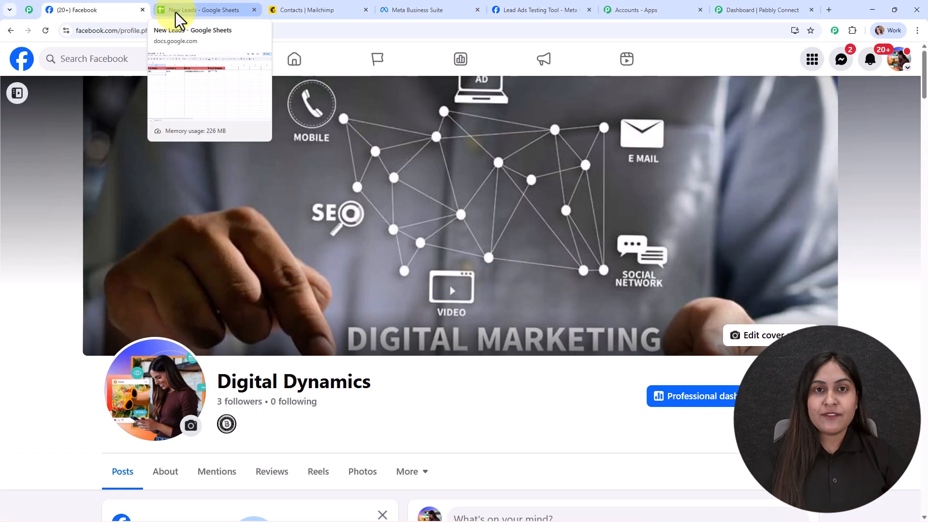
{"action": "left_click", "coordinate": [176, 12]}
{"action": "left_click", "coordinate": [281, 10]}
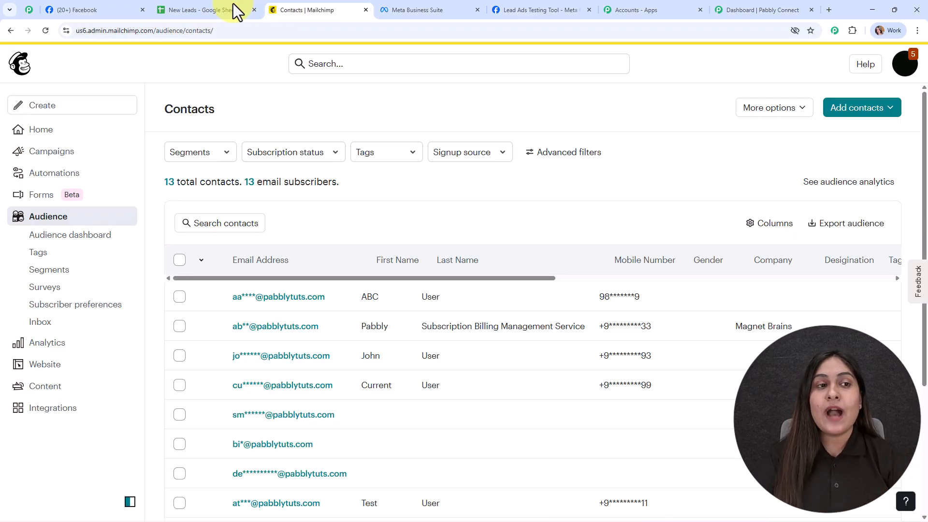
{"action": "left_click", "coordinate": [123, 5]}
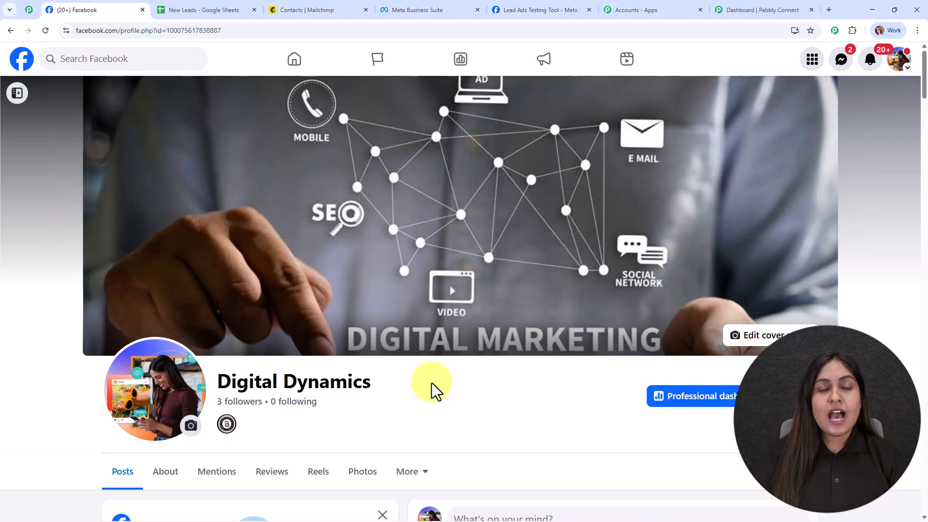
Switch to Meta's Lead Ads Testing Tool, submit the filled-in test lead for the Digital Dynamics page and close the form.
{"action": "left_click", "coordinate": [527, 7]}
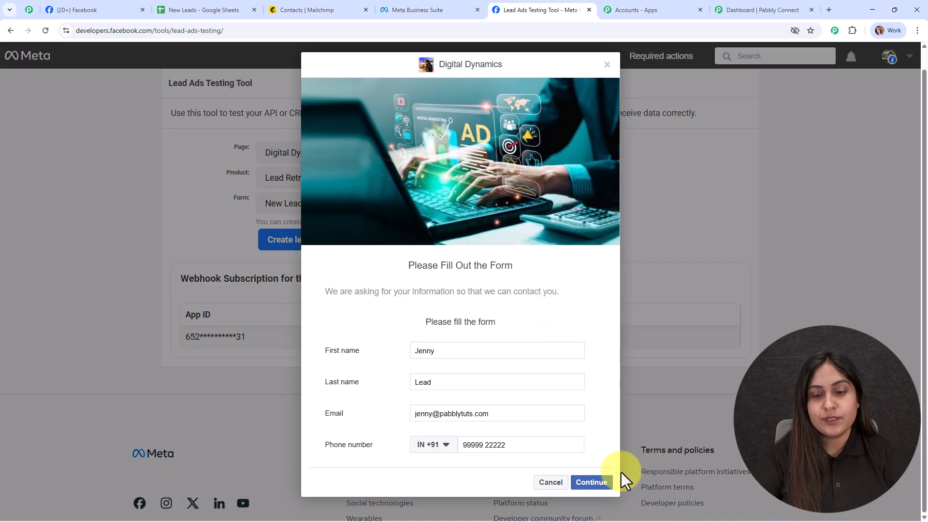
{"action": "left_click", "coordinate": [593, 482]}
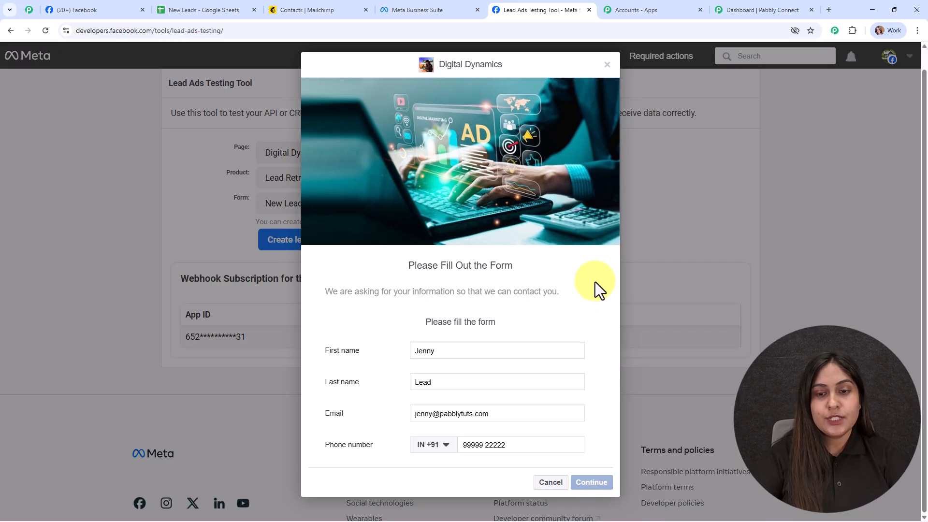
{"action": "left_click", "coordinate": [596, 372]}
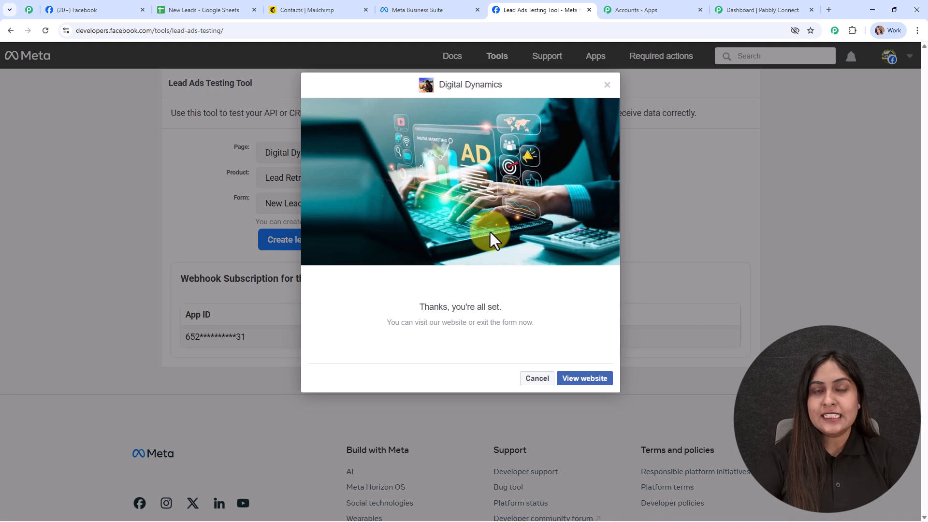
{"action": "left_click", "coordinate": [608, 85]}
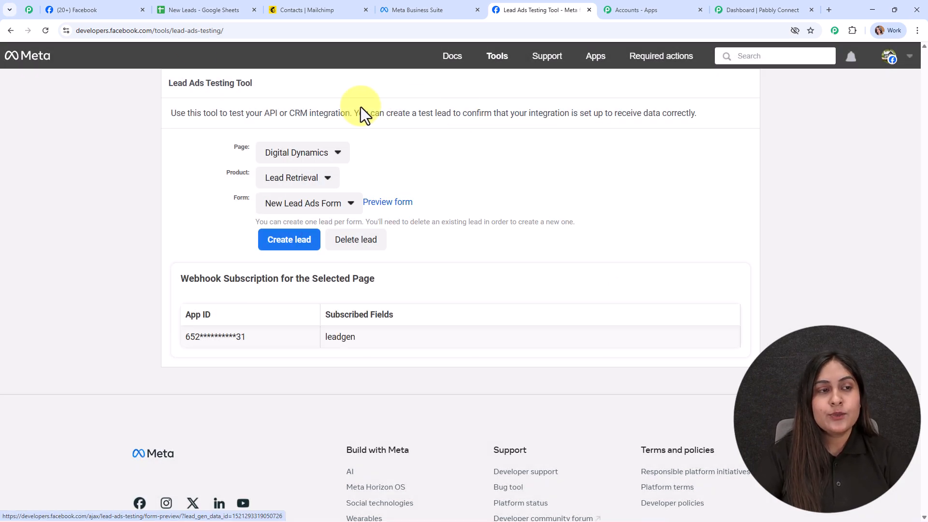
Check the submitted test lead's name, email and phone in the New Leads spreadsheet and in the refreshed Mailchimp contacts list.
{"action": "left_click", "coordinate": [164, 2]}
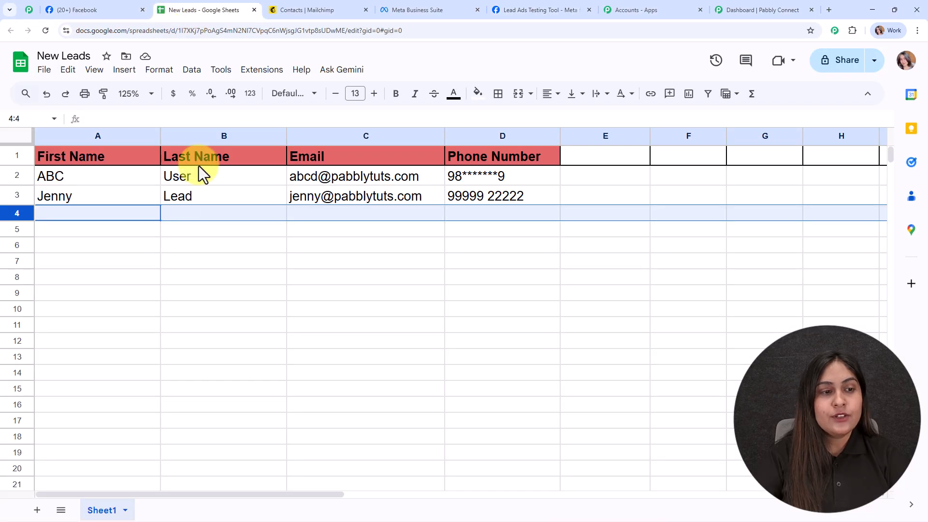
{"action": "left_click", "coordinate": [139, 213]}
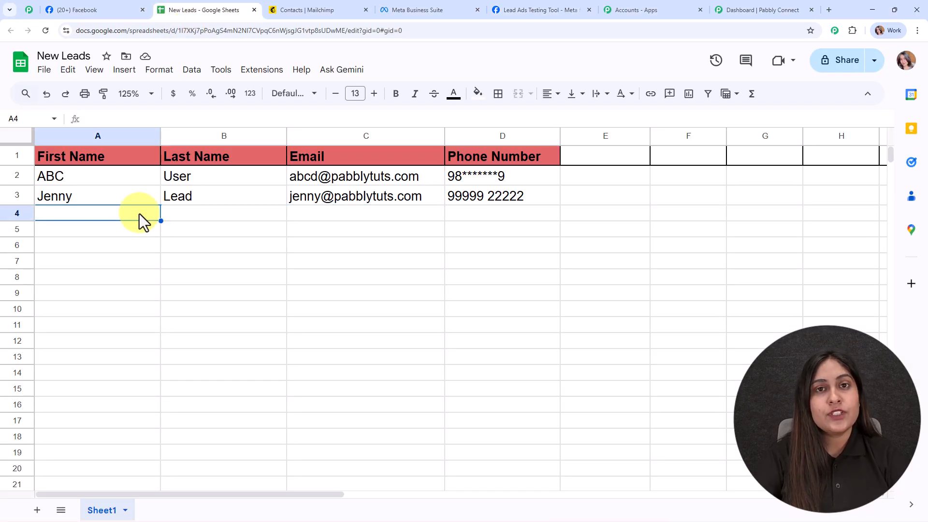
{"action": "left_click", "coordinate": [128, 194]}
{"action": "left_click", "coordinate": [242, 196]}
{"action": "left_click", "coordinate": [367, 204]}
{"action": "left_click", "coordinate": [505, 204]}
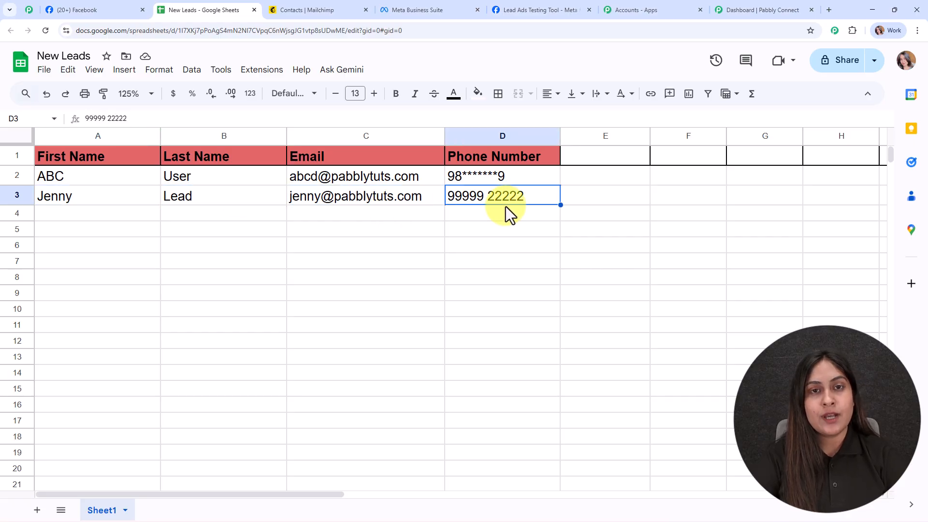
{"action": "left_click", "coordinate": [324, 3]}
{"action": "left_click", "coordinate": [49, 30]}
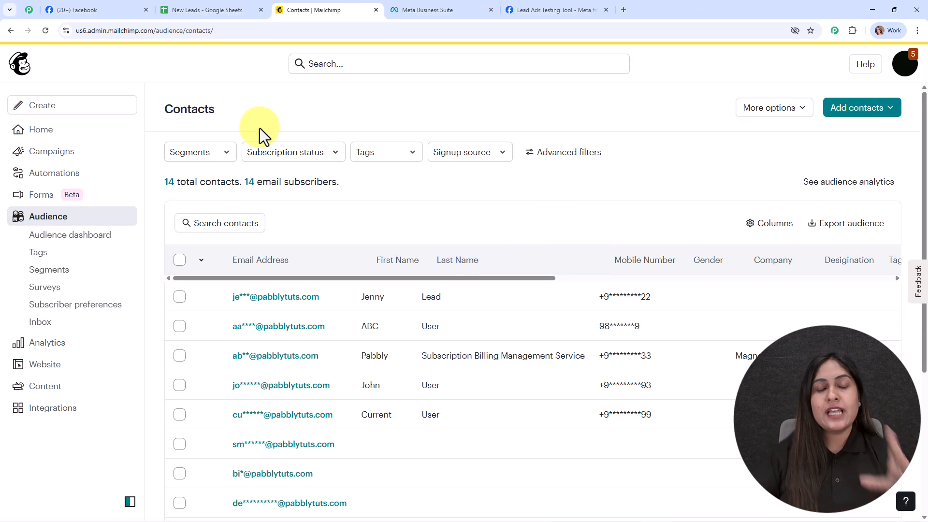
Open the Pabbly Connect website (pabbly.com/connect) in a new browser tab.
{"action": "left_click", "coordinate": [624, 10]}
{"action": "type", "text": "pabb"}
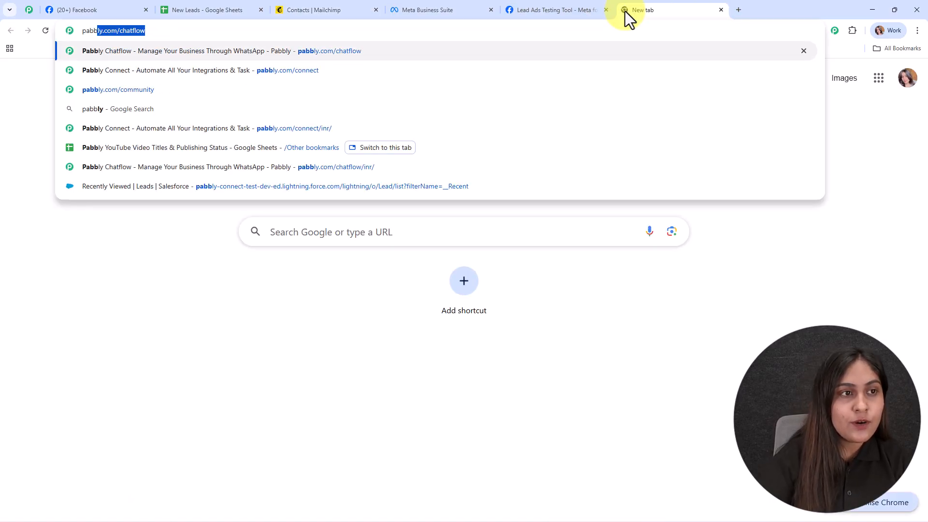
{"action": "left_click", "coordinate": [212, 67]}
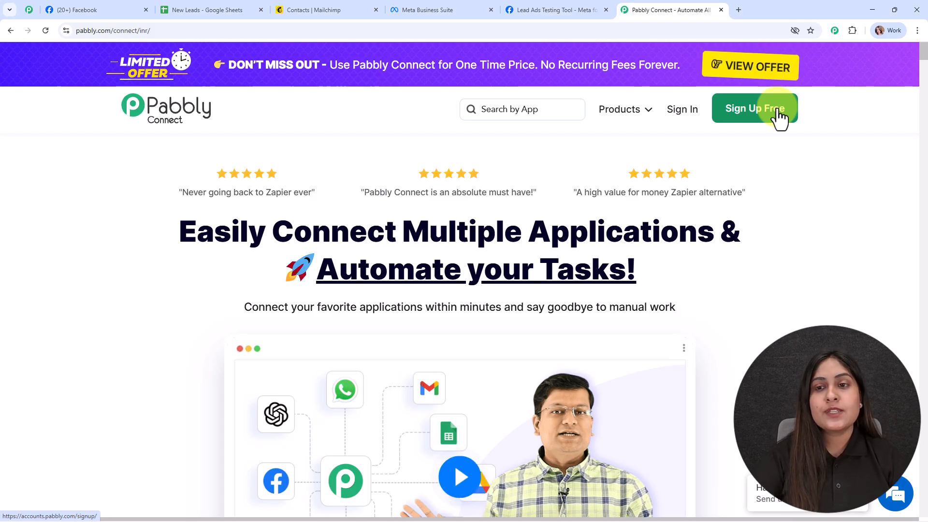
Sign in to Pabbly and access the Pabbly Connect dashboard from the list of Pabbly apps.
{"action": "left_click", "coordinate": [677, 115]}
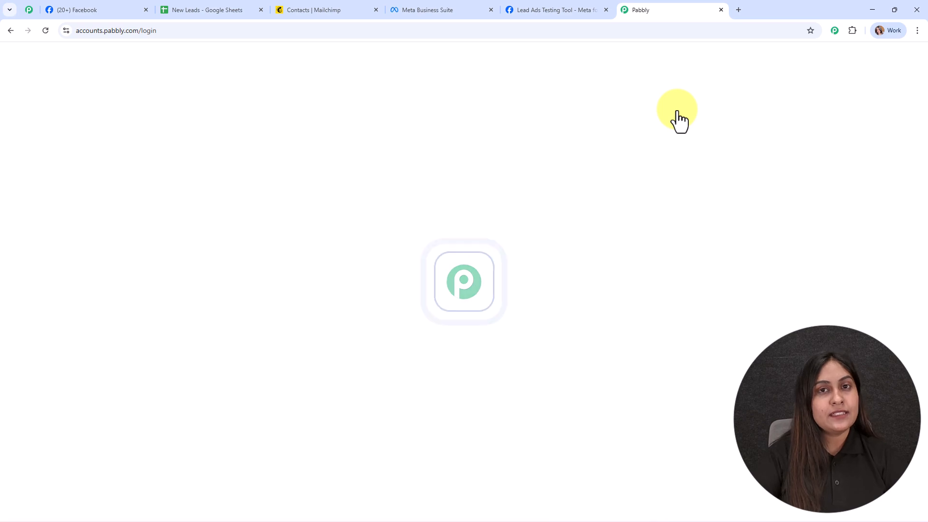
{"action": "left_click_drag", "start_coordinate": [78, 116], "coordinate": [348, 116]}
{"action": "left_click", "coordinate": [347, 115]}
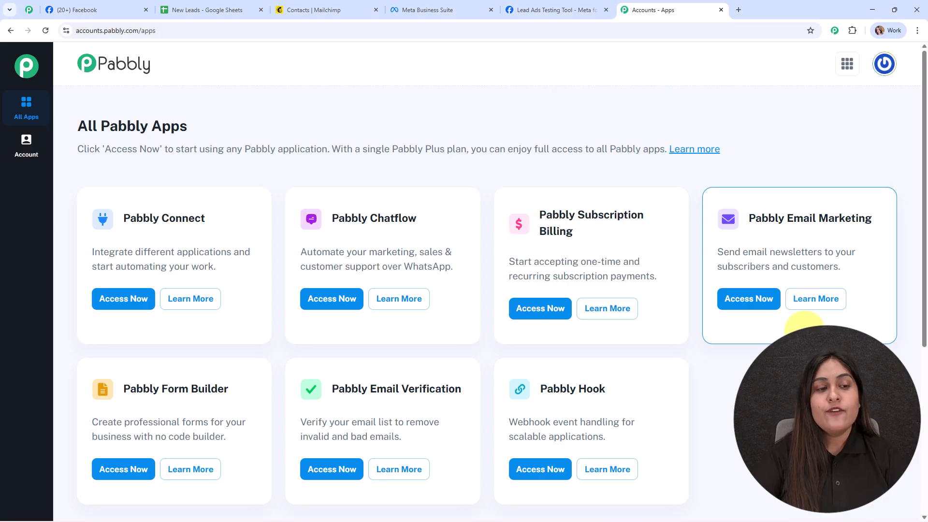
{"action": "left_click", "coordinate": [120, 305]}
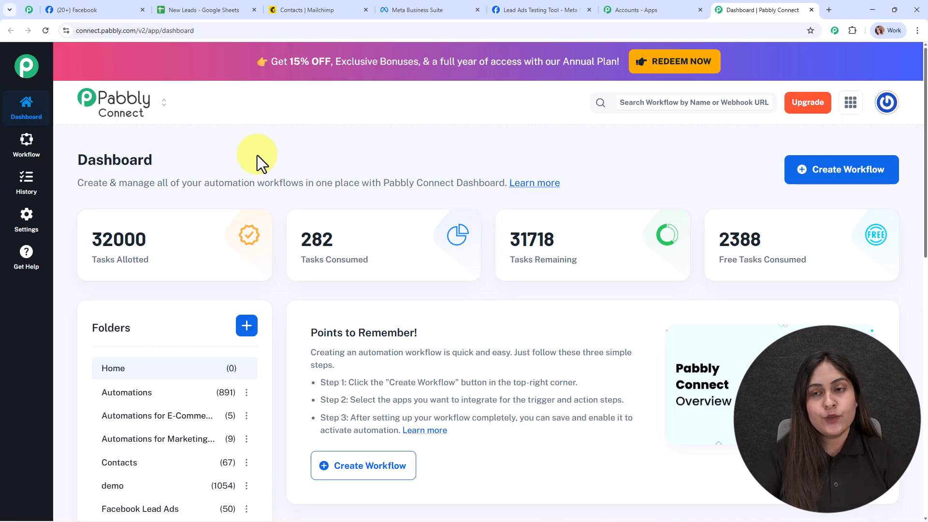
Start a workflow in the New (Beta) builder and name it "Connect Your Favorite Apps in Minutes (No Tech Skills!)".
{"action": "left_click", "coordinate": [815, 169]}
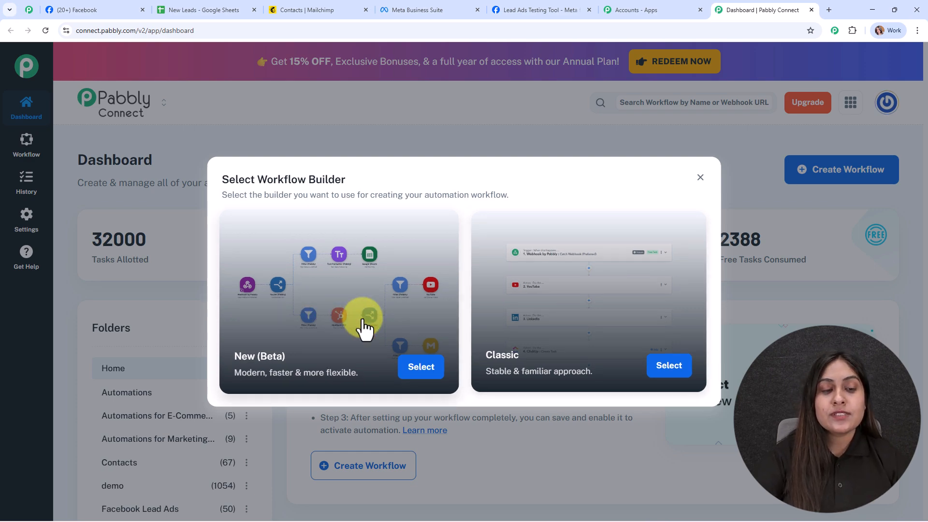
{"action": "left_click", "coordinate": [416, 368]}
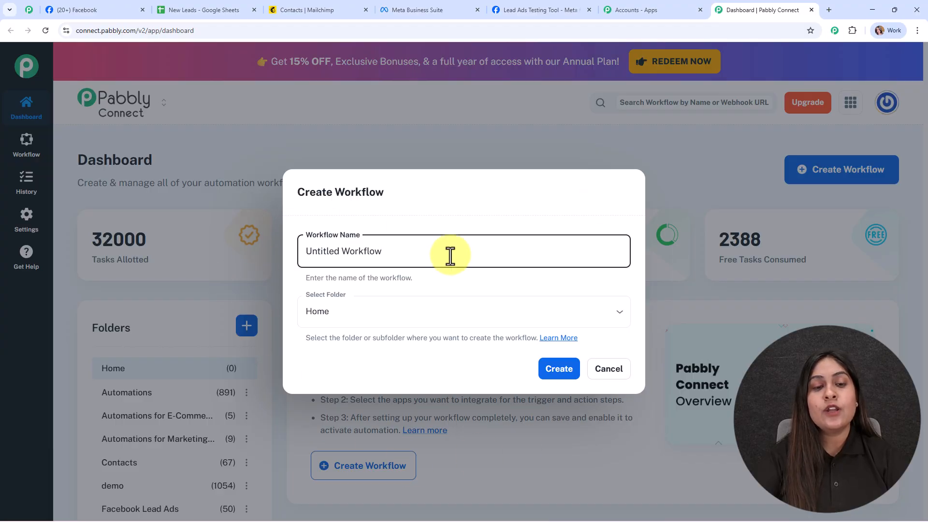
{"action": "key", "text": "ctrl+a"}
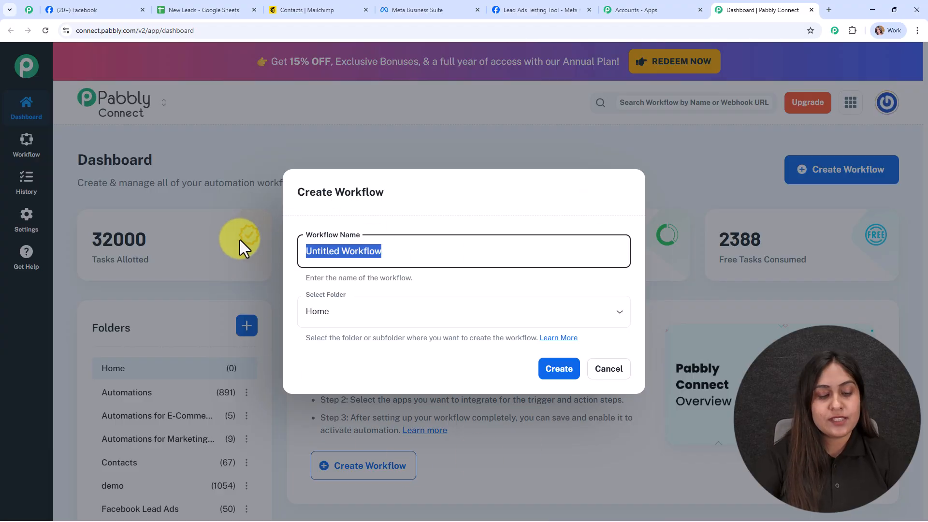
{"action": "type", "text": "Connect Your Favorite Apps in Minutes (No Tech Skills!)"}
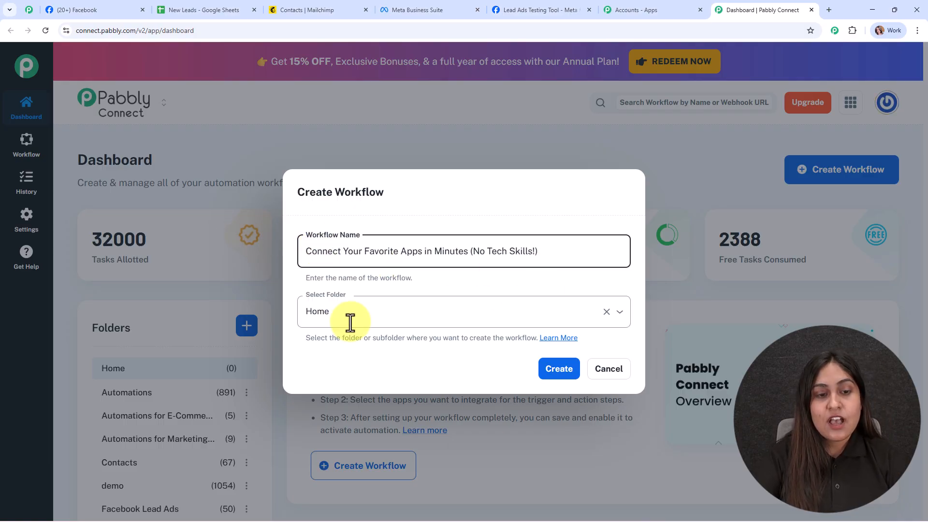
Set the new workflow's folder to Automations.
{"action": "left_click", "coordinate": [425, 315]}
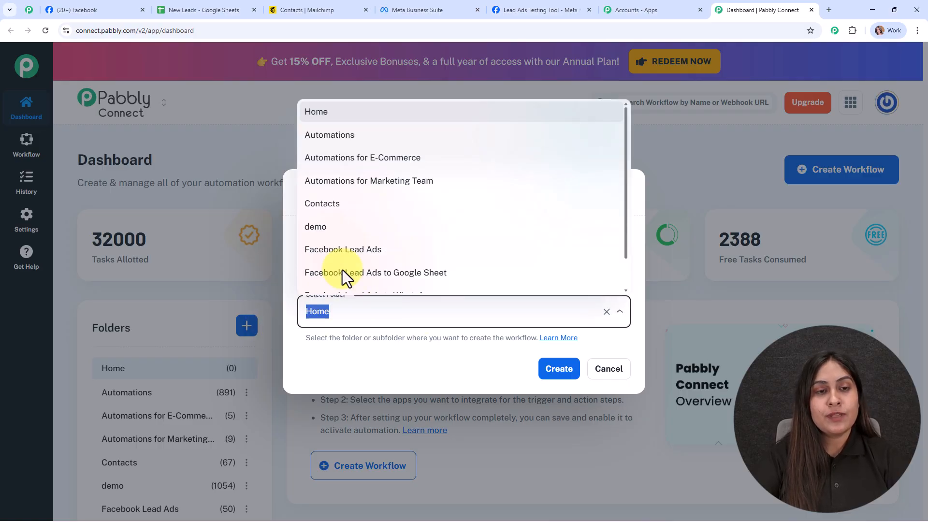
{"action": "scroll", "coordinate": [365, 251], "scroll_direction": "down", "scroll_amount": 1}
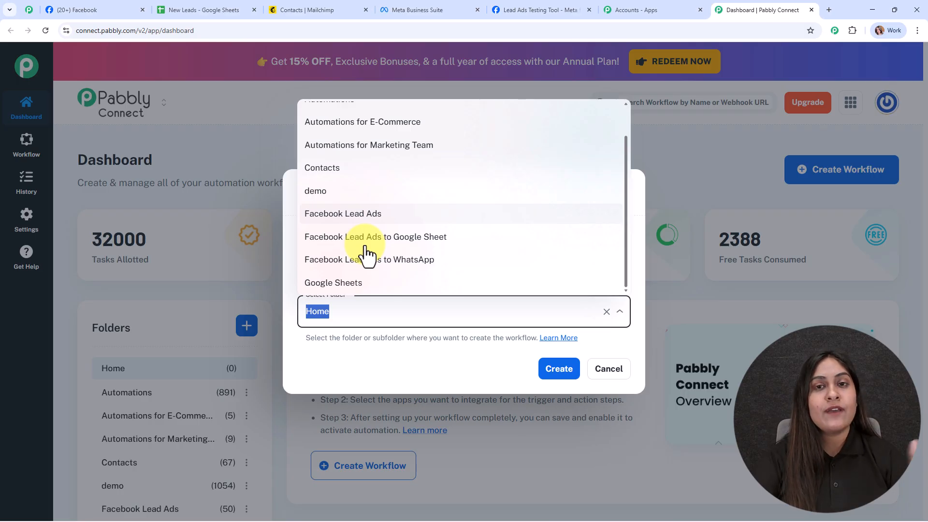
{"action": "scroll", "coordinate": [365, 247], "scroll_direction": "up", "scroll_amount": 1}
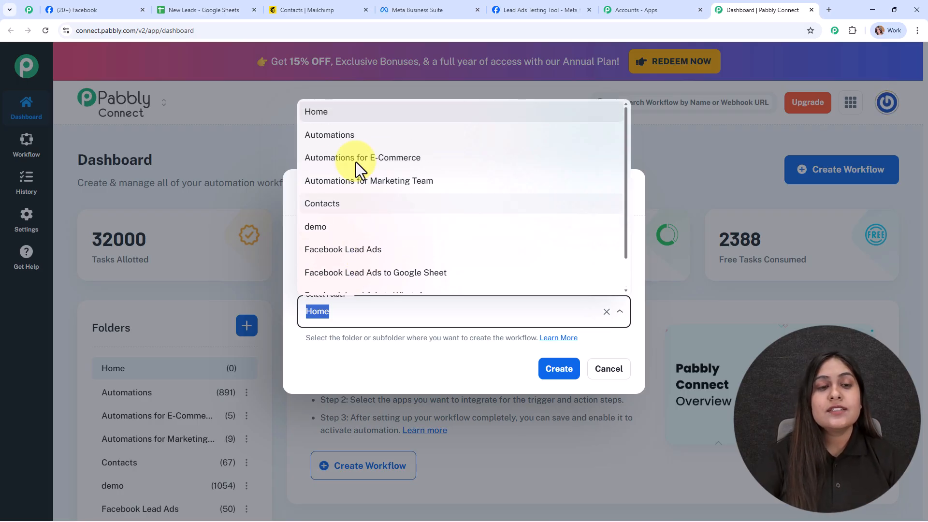
{"action": "left_click", "coordinate": [323, 138]}
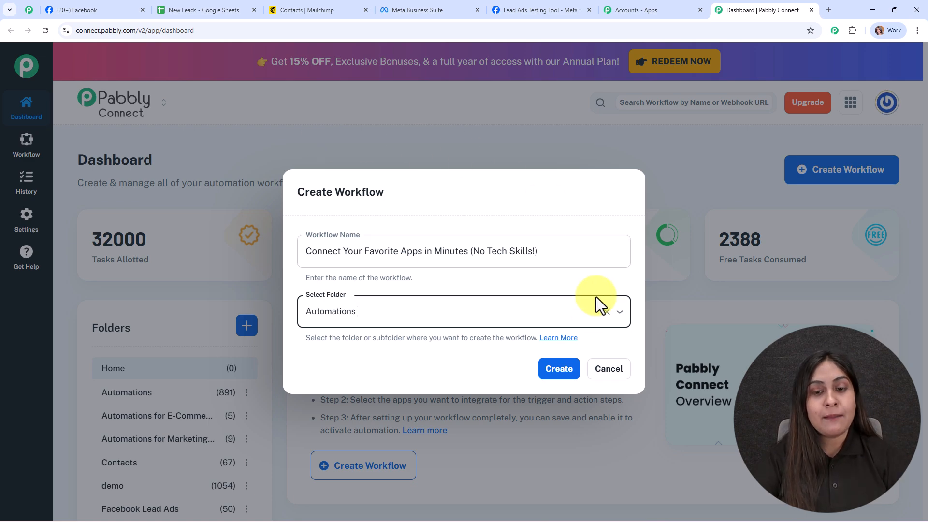
Read the Pabbly support thread on creating, nesting and sharing folders, and return to the workflow creation dialog.
{"action": "left_click", "coordinate": [569, 339]}
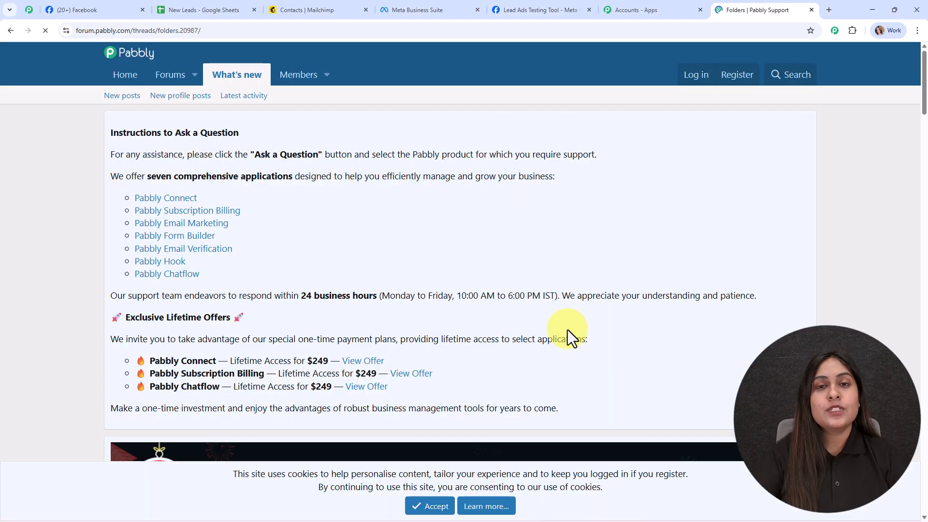
{"action": "scroll", "coordinate": [425, 338], "scroll_direction": "down", "scroll_amount": 10}
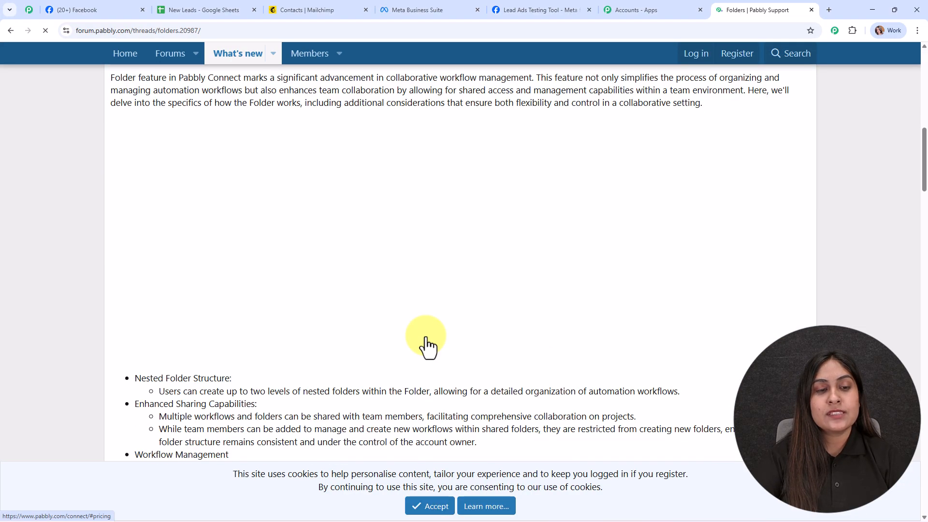
{"action": "scroll", "coordinate": [344, 317], "scroll_direction": "down", "scroll_amount": 10}
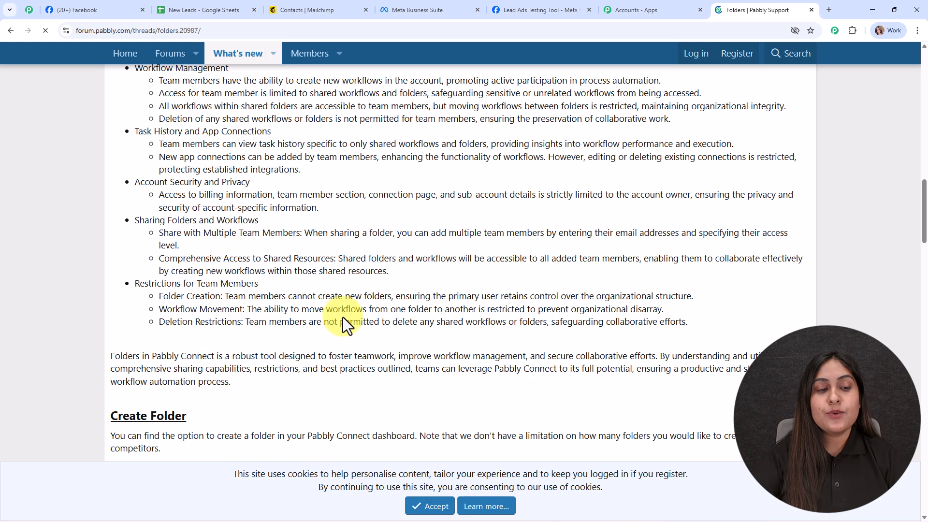
{"action": "scroll", "coordinate": [343, 317], "scroll_direction": "down", "scroll_amount": 3}
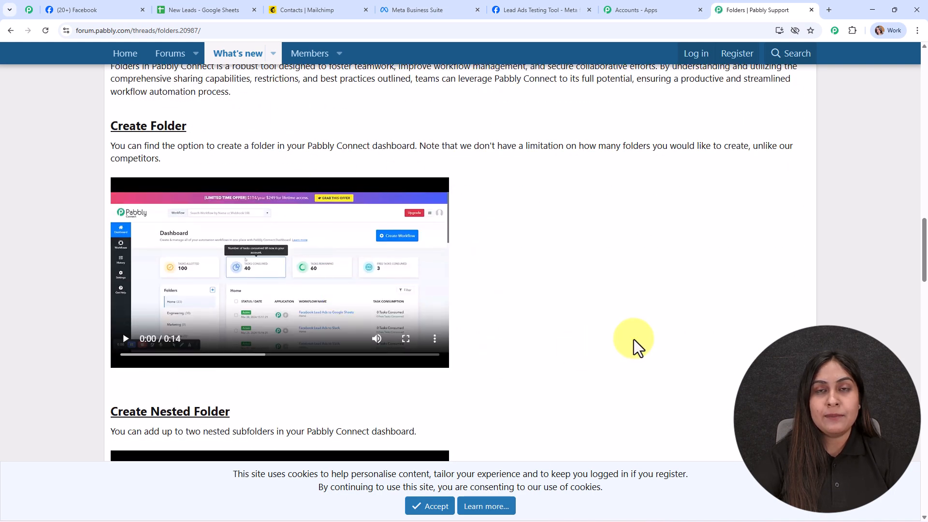
{"action": "scroll", "coordinate": [637, 346], "scroll_direction": "up", "scroll_amount": 4}
{"action": "scroll", "coordinate": [633, 339], "scroll_direction": "up", "scroll_amount": 9}
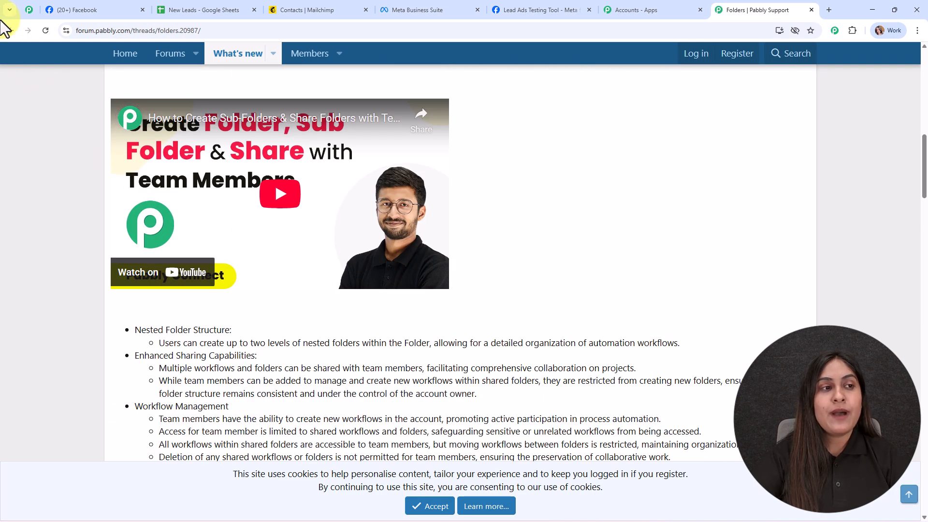
{"action": "left_click", "coordinate": [10, 30]}
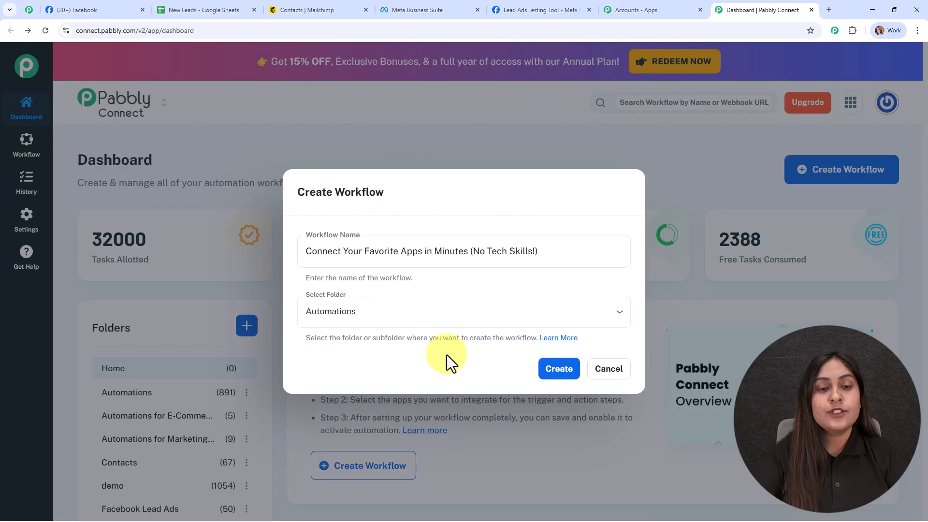
Create the workflow and set its trigger to Facebook Lead Ads with the New Lead Instant event.
{"action": "left_click", "coordinate": [557, 370]}
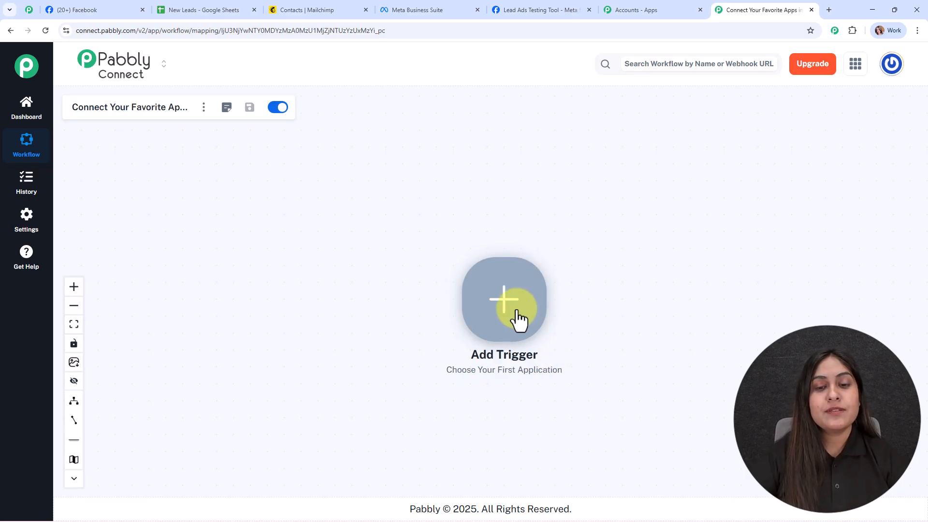
{"action": "left_click", "coordinate": [508, 291]}
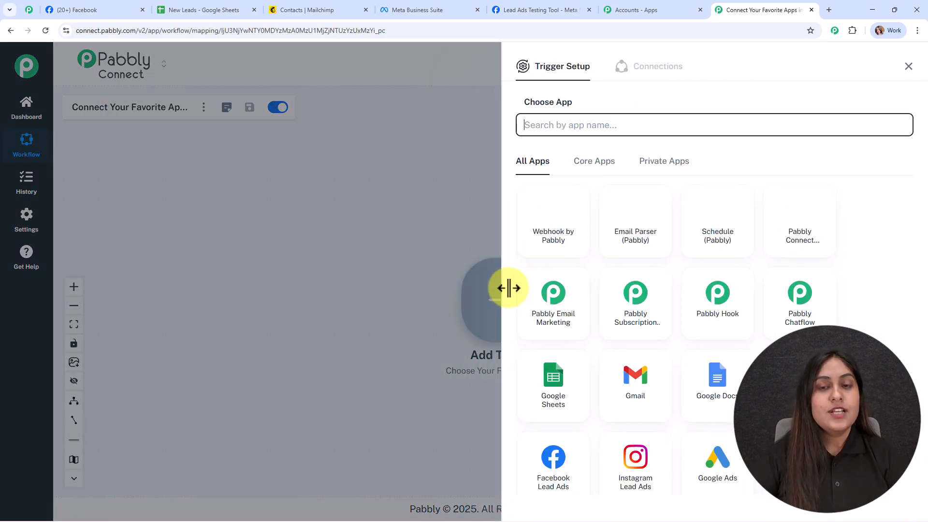
{"action": "type", "text": "face"}
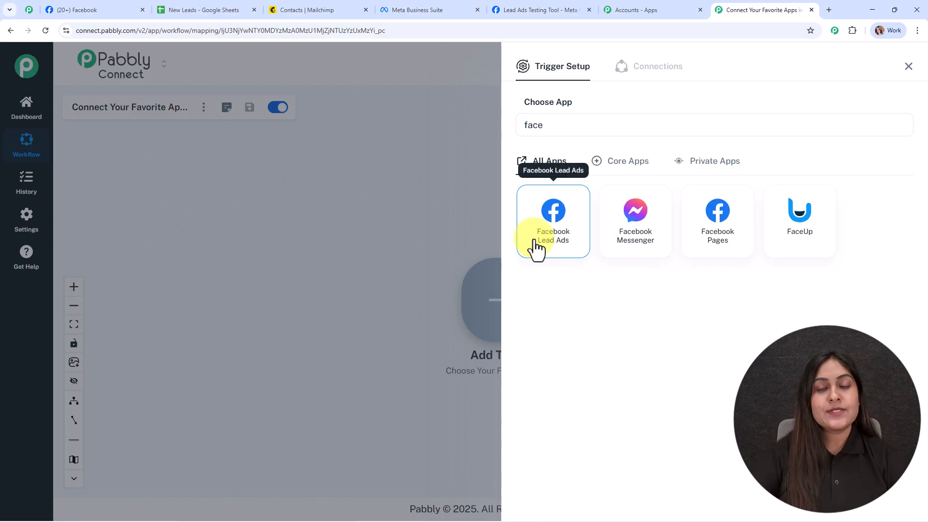
{"action": "left_click", "coordinate": [535, 249]}
{"action": "left_click", "coordinate": [752, 179]}
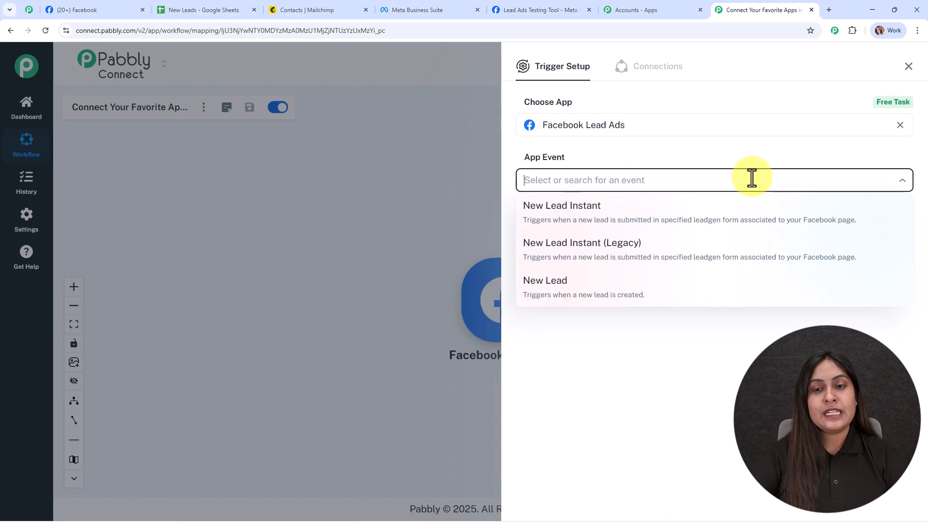
{"action": "left_click", "coordinate": [596, 227]}
Add a new Facebook Lead Ads connection to the trigger and authorize it with the Facebook account.
{"action": "left_click", "coordinate": [564, 221]}
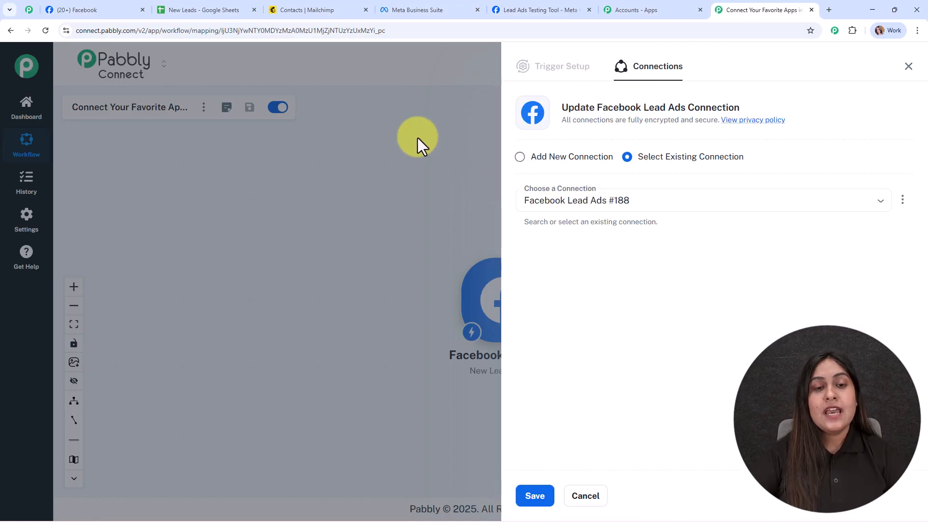
{"action": "left_click", "coordinate": [531, 163]}
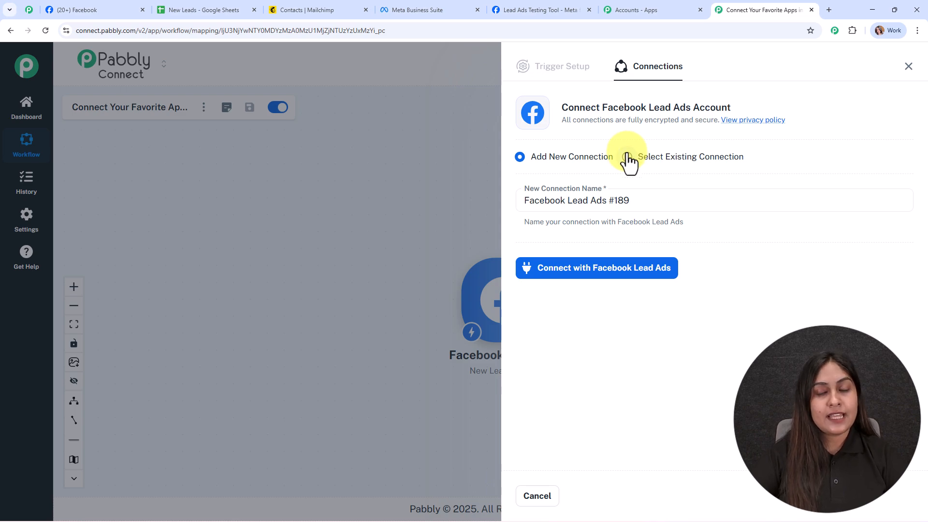
{"action": "left_click", "coordinate": [603, 278]}
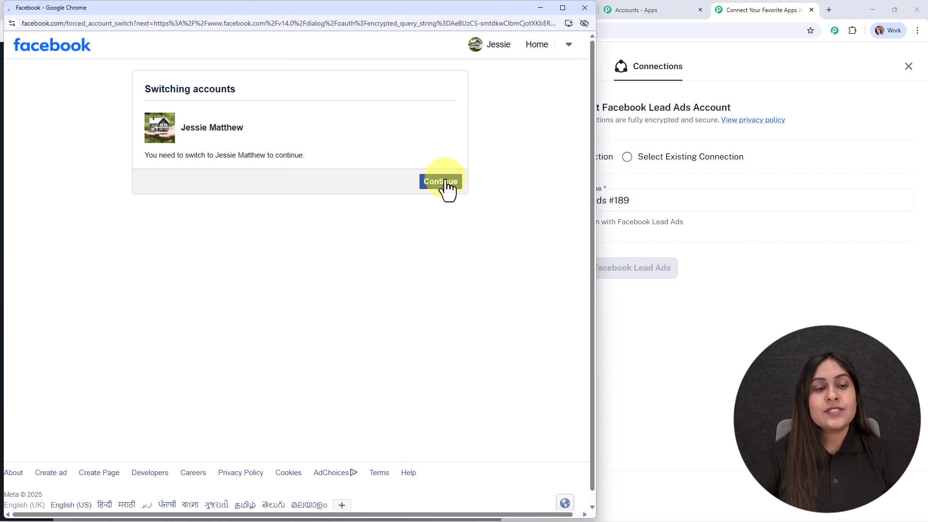
{"action": "left_click", "coordinate": [445, 181]}
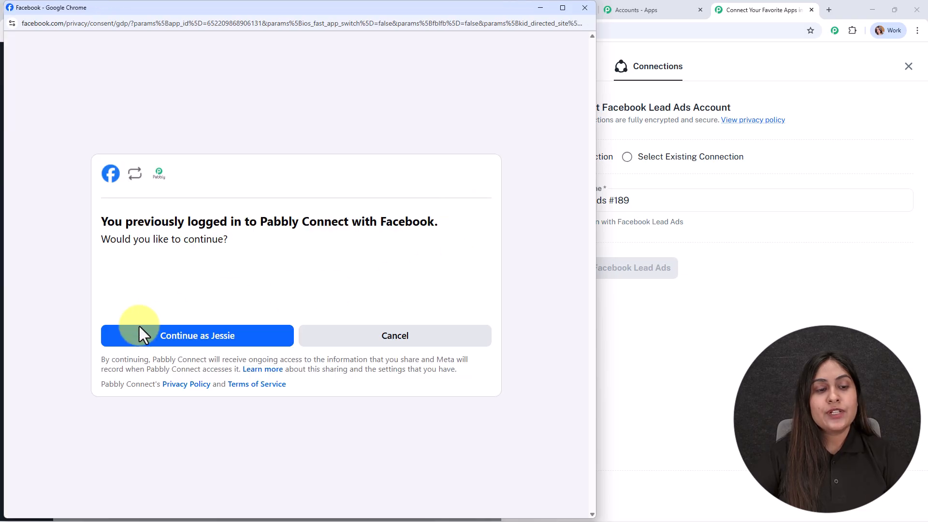
{"action": "left_click", "coordinate": [140, 335]}
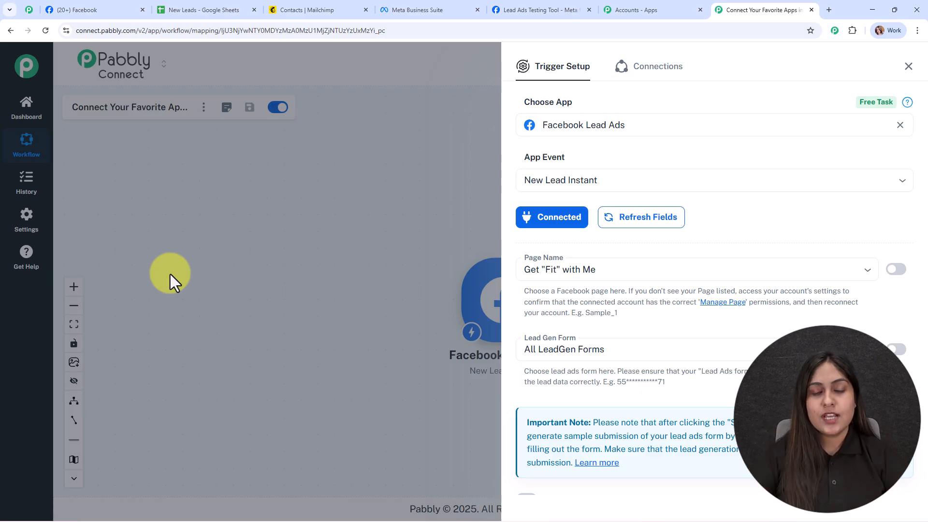
Set the trigger's Facebook page to Digital Dynamics.
{"action": "scroll", "coordinate": [678, 237], "scroll_direction": "down", "scroll_amount": 2}
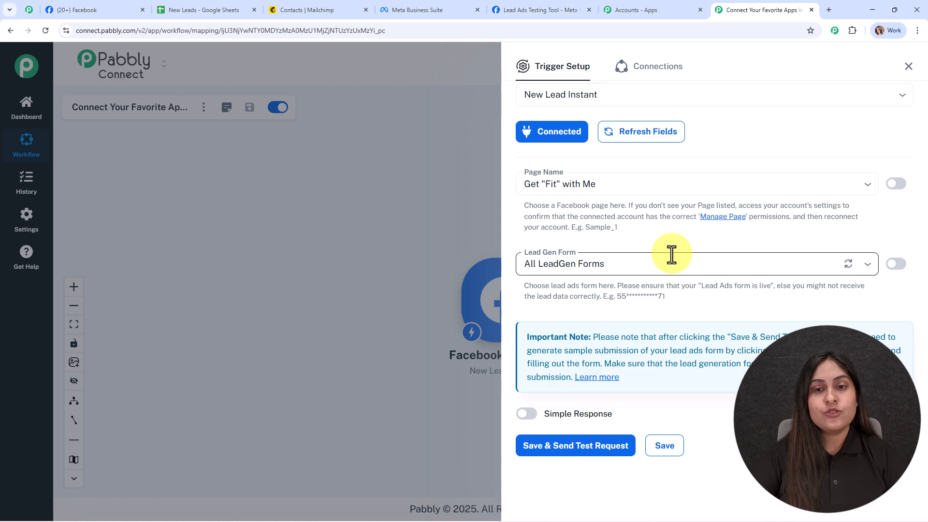
{"action": "left_click", "coordinate": [103, 9]}
{"action": "left_click", "coordinate": [768, 11]}
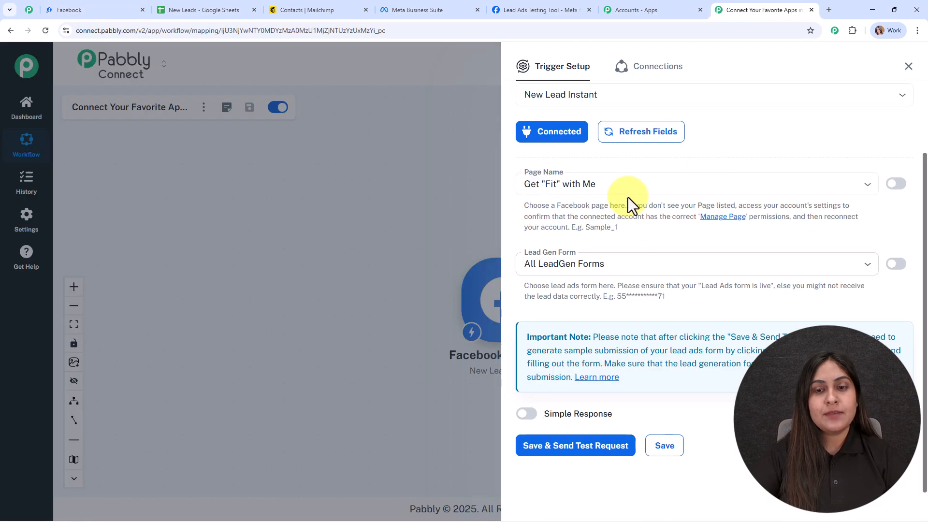
{"action": "left_click", "coordinate": [619, 184]}
{"action": "type", "text": "dig"}
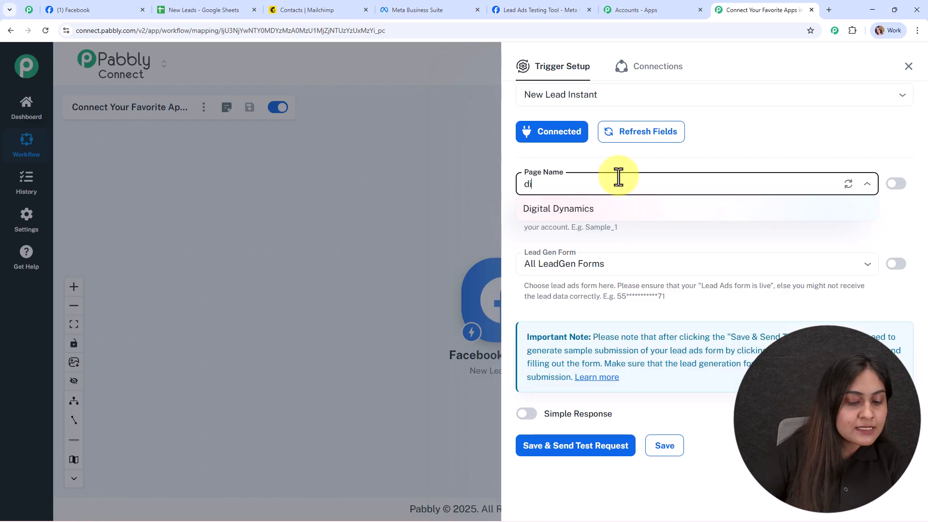
{"action": "left_click", "coordinate": [624, 209]}
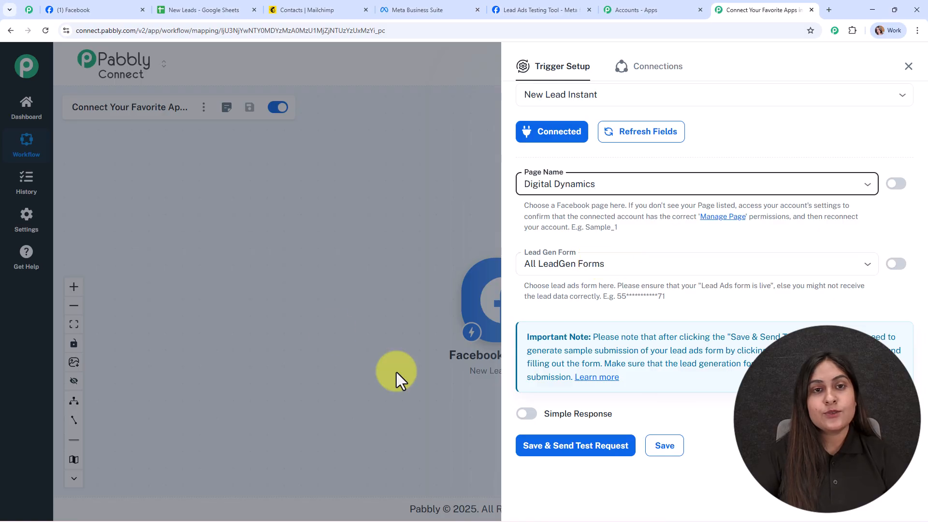
Review the Digital Dynamics page's instant forms in Meta Business Suite and return to the Pabbly Connect workflow.
{"action": "left_click", "coordinate": [454, 3]}
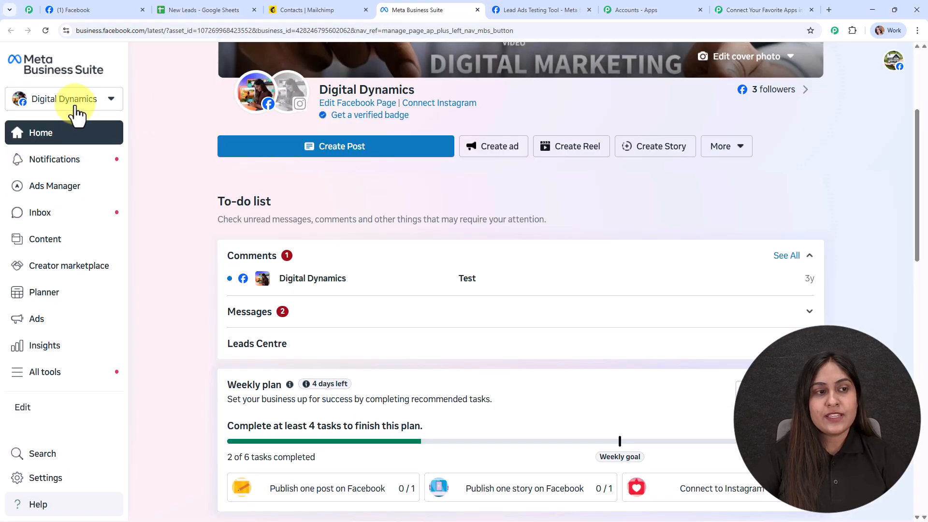
{"action": "left_click", "coordinate": [44, 375]}
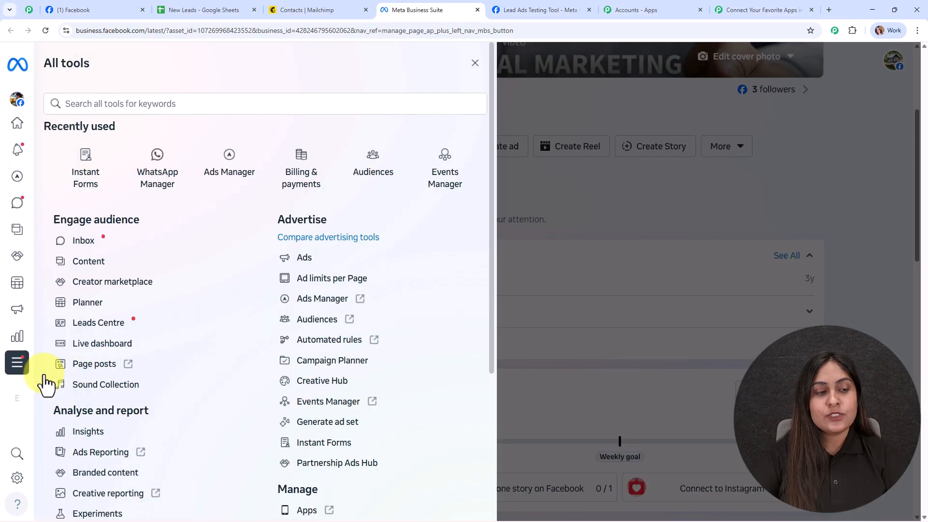
{"action": "scroll", "coordinate": [256, 339], "scroll_direction": "down", "scroll_amount": 3}
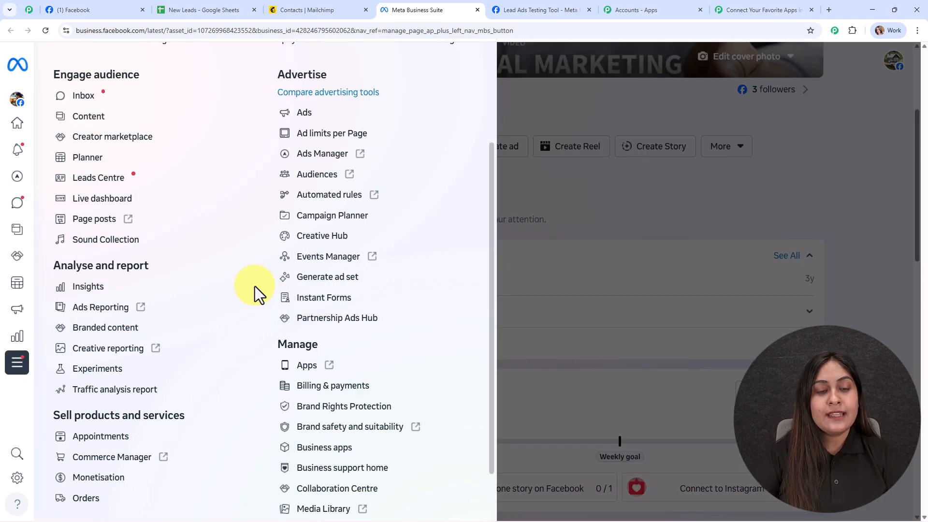
{"action": "left_click", "coordinate": [340, 311]}
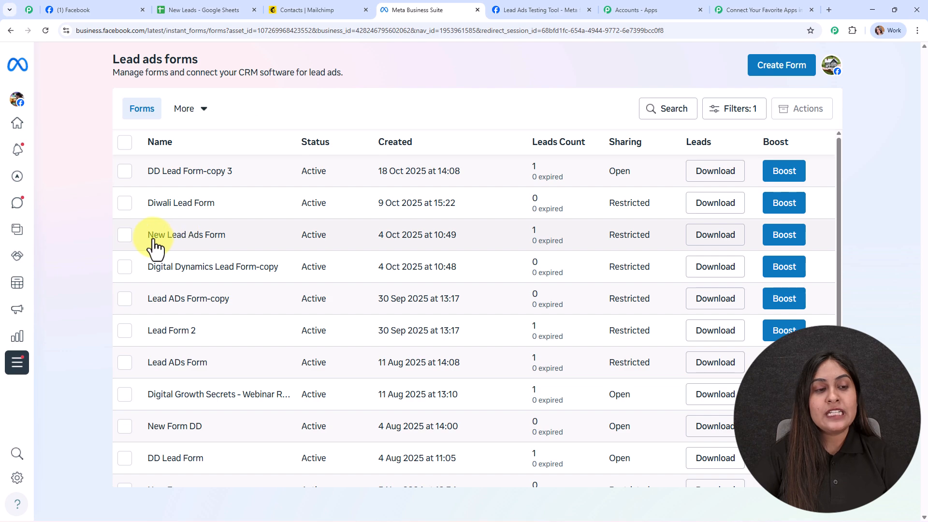
{"action": "left_click", "coordinate": [722, 5]}
Set the trigger's lead gen form to New Lead Ads Form.
{"action": "left_click", "coordinate": [596, 256]}
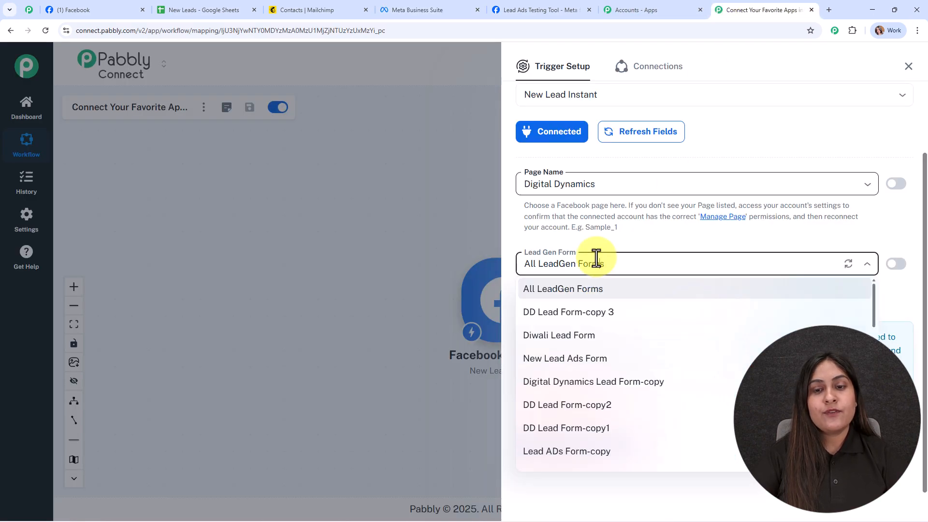
{"action": "left_click", "coordinate": [621, 368]}
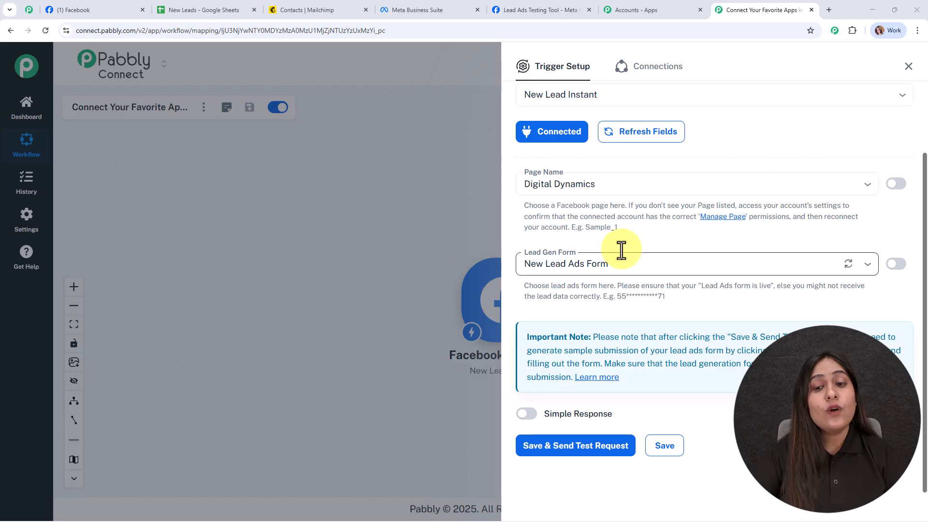
{"action": "left_click", "coordinate": [631, 259]}
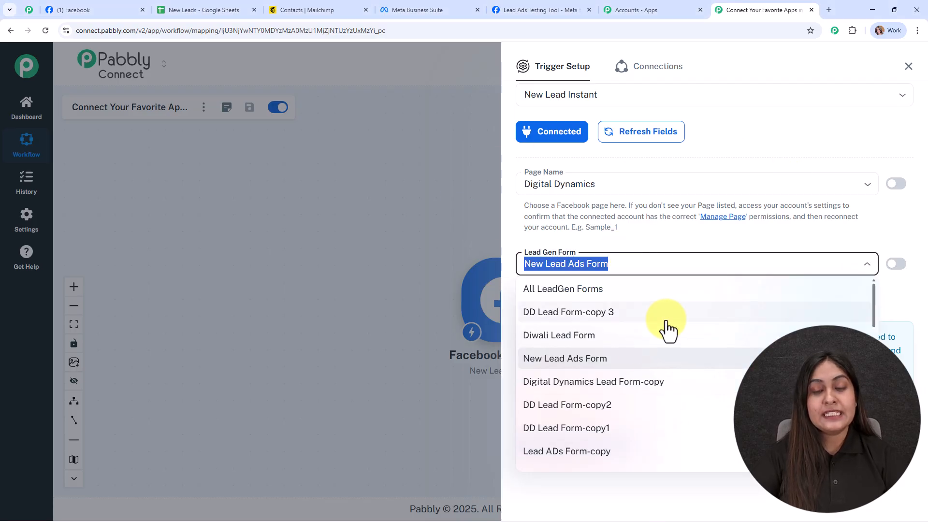
{"action": "left_click", "coordinate": [680, 239]}
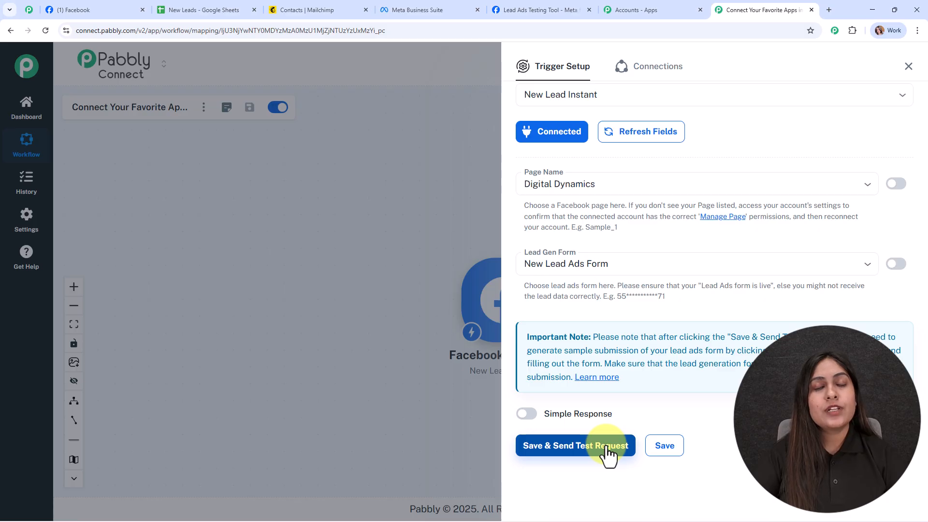
Enable Simple Response for the trigger, then save it and send a test request.
{"action": "left_click", "coordinate": [524, 416]}
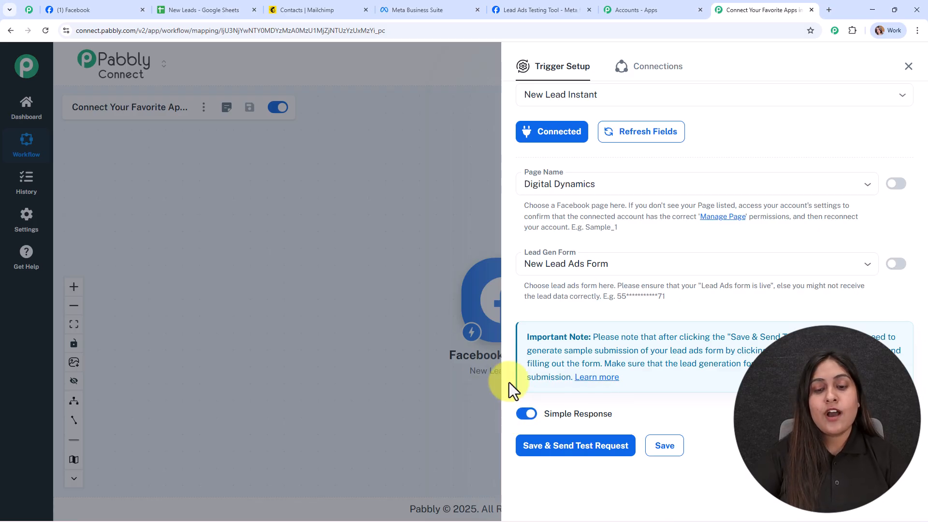
{"action": "left_click", "coordinate": [590, 455]}
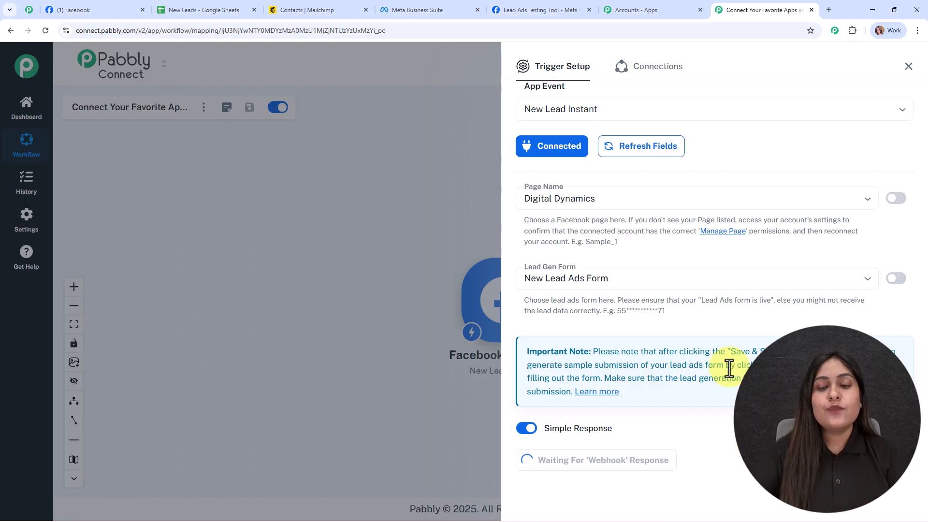
Delete the existing lead in Meta's Lead Ads Testing Tool and reselect Digital Dynamics, Lead Retrieval and New Lead Ads Form.
{"action": "left_click", "coordinate": [556, 3]}
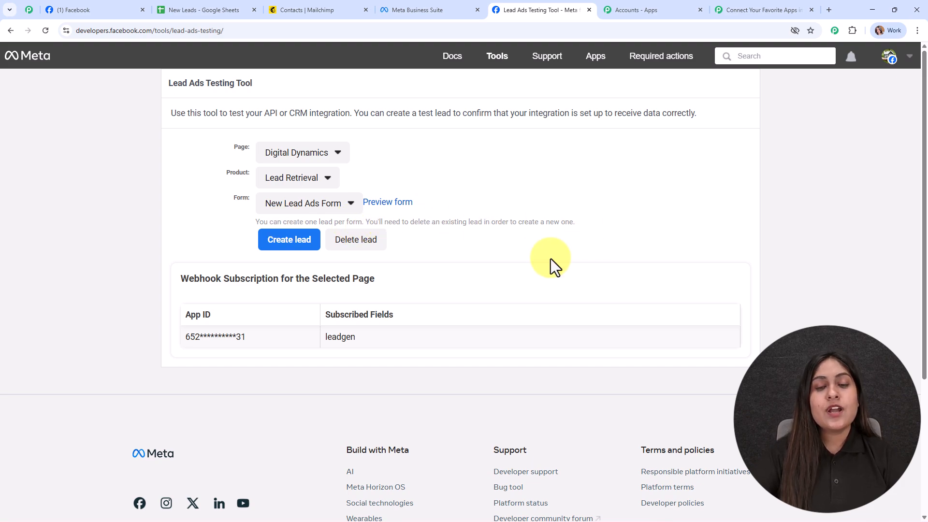
{"action": "left_click", "coordinate": [357, 241]}
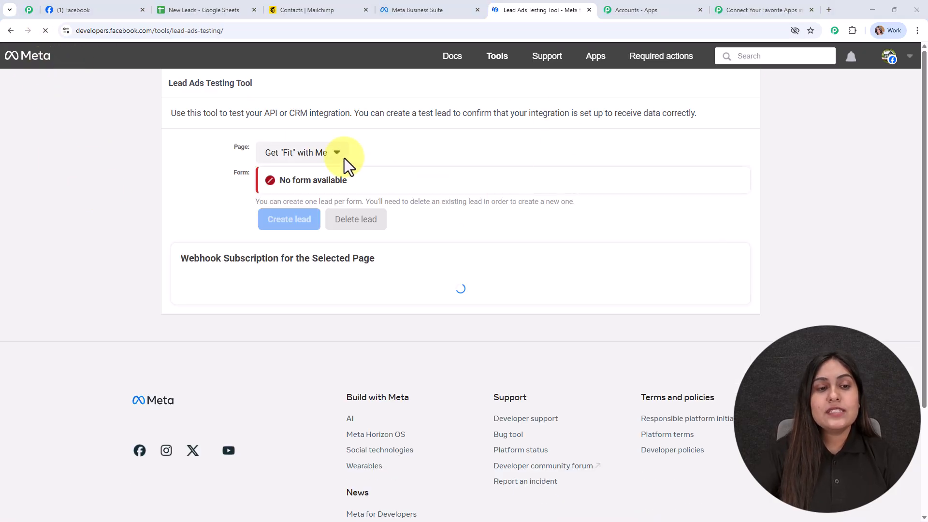
{"action": "left_click", "coordinate": [326, 154]}
{"action": "scroll", "coordinate": [338, 290], "scroll_direction": "down", "scroll_amount": 5}
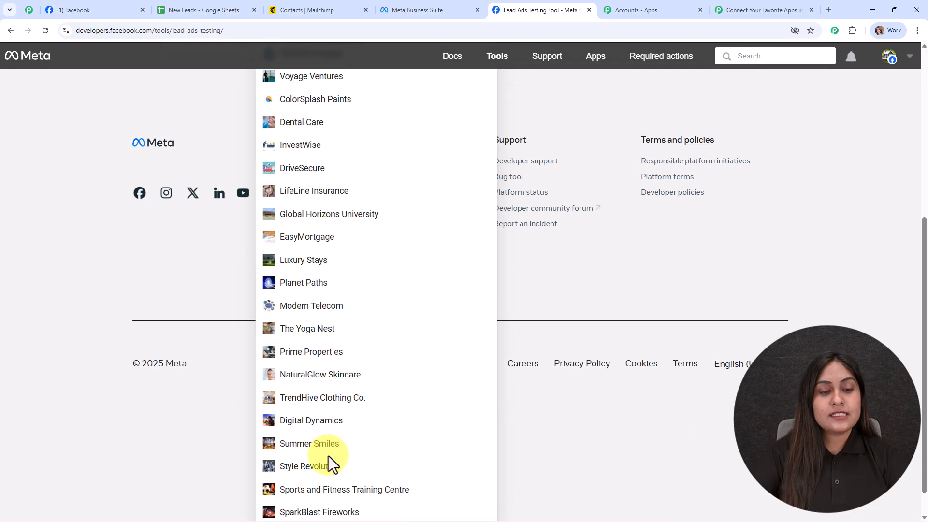
{"action": "left_click", "coordinate": [321, 425]}
{"action": "scroll", "coordinate": [300, 386], "scroll_direction": "up", "scroll_amount": 4}
{"action": "left_click", "coordinate": [259, 186]}
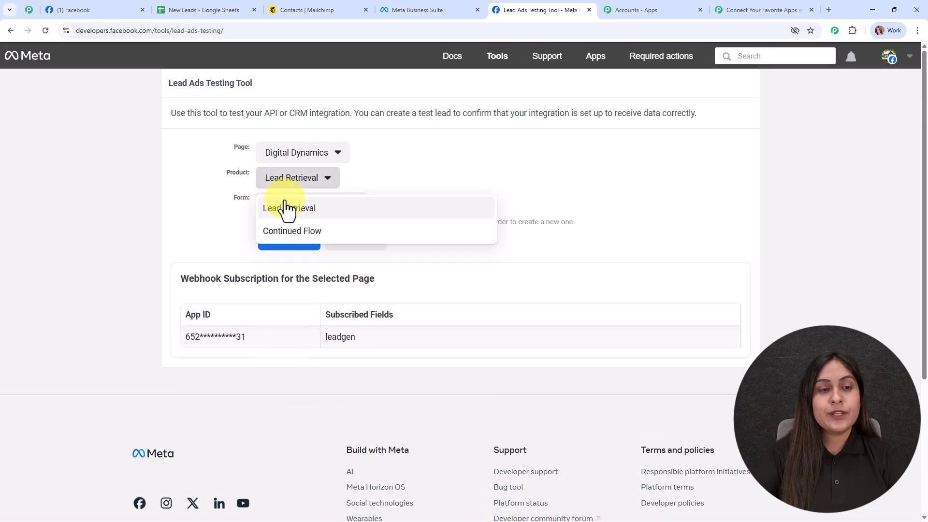
{"action": "left_click", "coordinate": [261, 207]}
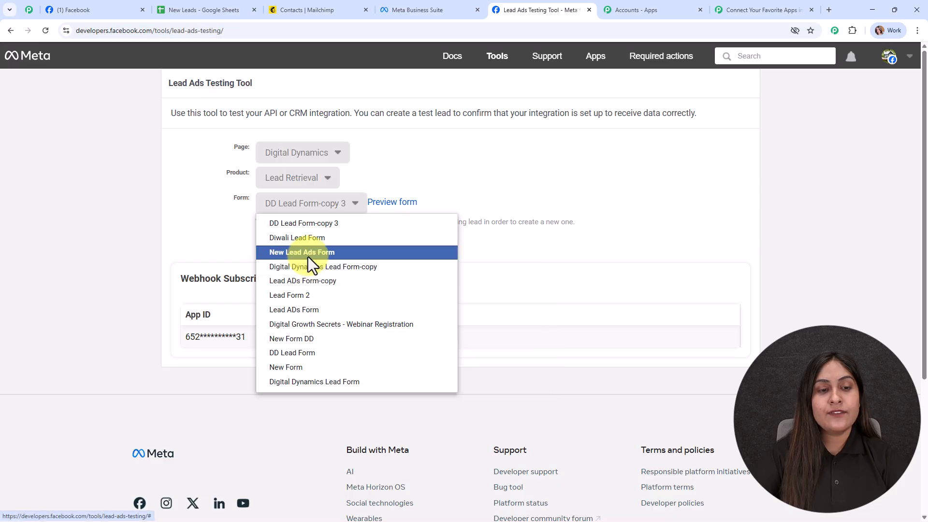
{"action": "left_click", "coordinate": [310, 252]}
Preview the form, fill in the test lead's first name, last name, email and phone number, and submit it.
{"action": "left_click", "coordinate": [386, 203]}
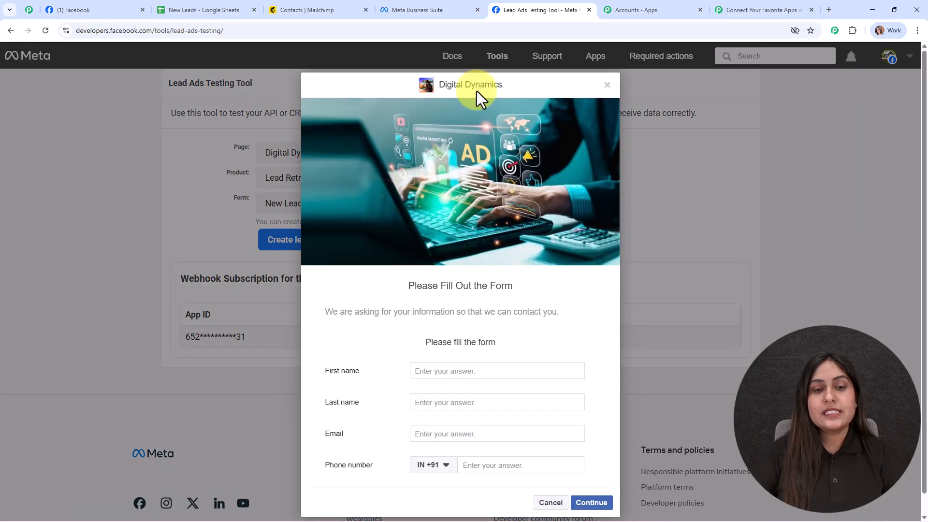
{"action": "scroll", "coordinate": [464, 251], "scroll_direction": "down", "scroll_amount": 1}
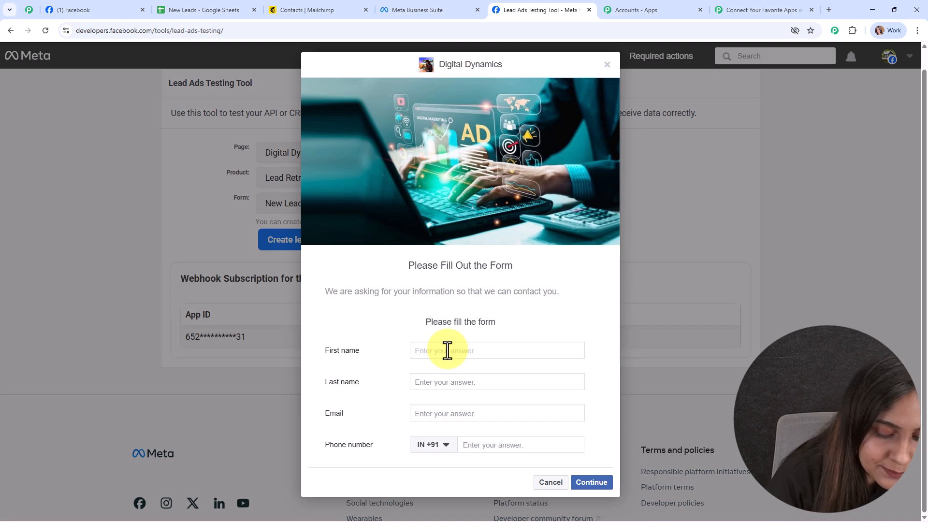
{"action": "left_click", "coordinate": [447, 350]}
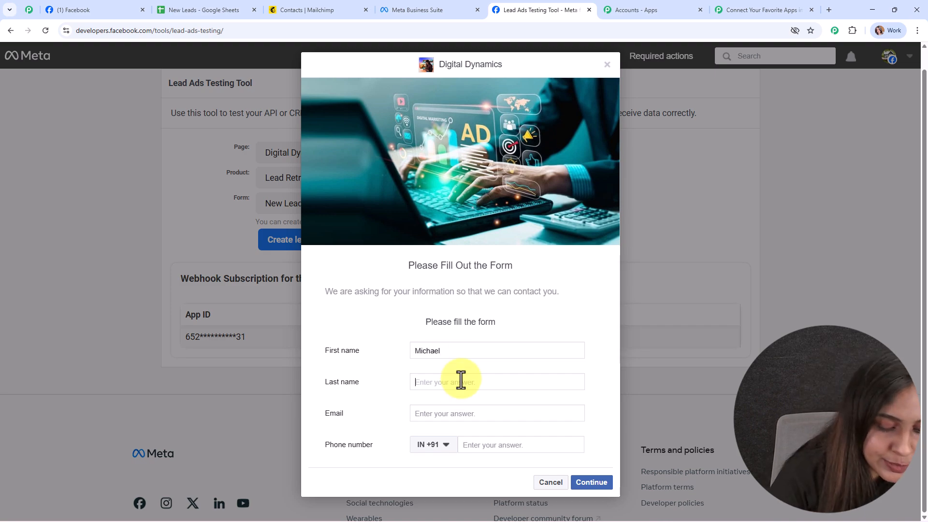
{"action": "left_click", "coordinate": [461, 381]}
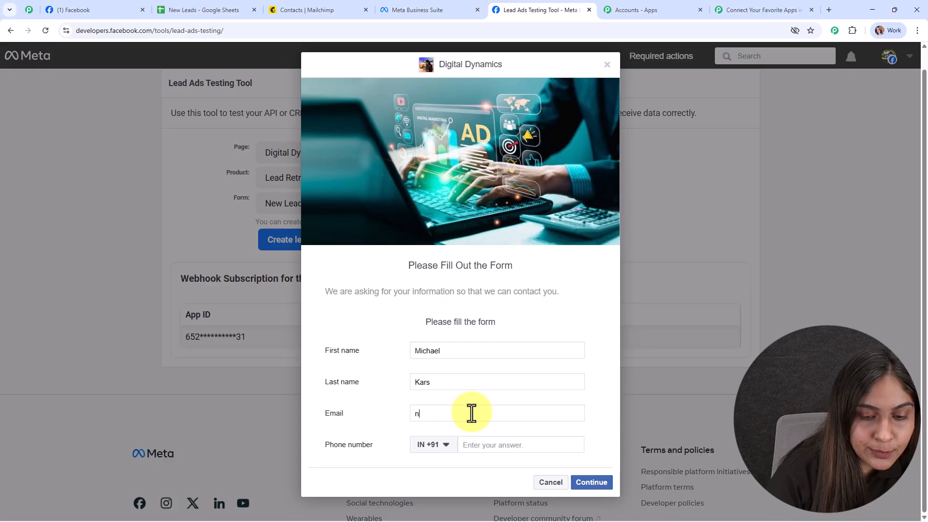
{"action": "key", "text": "ctrl+v"}
{"action": "left_click", "coordinate": [515, 446]}
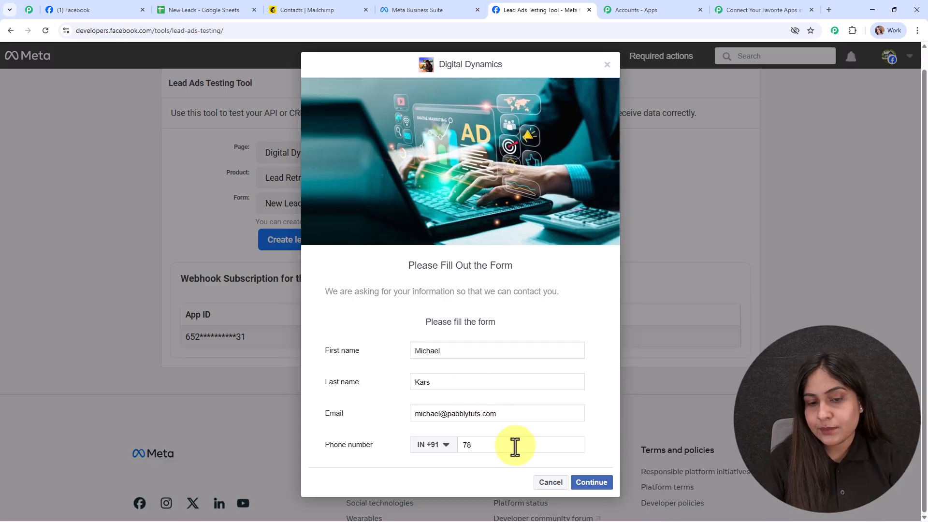
{"action": "left_click", "coordinate": [592, 483]}
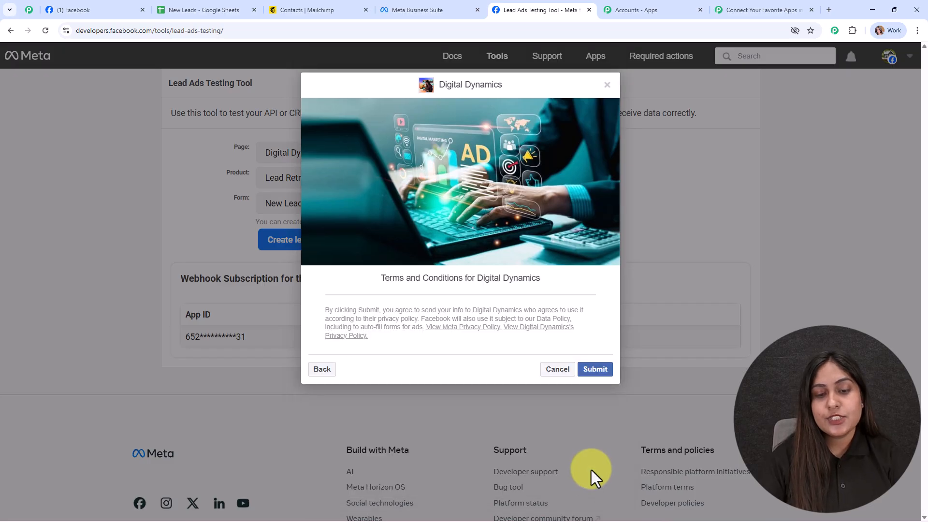
{"action": "left_click", "coordinate": [587, 370]}
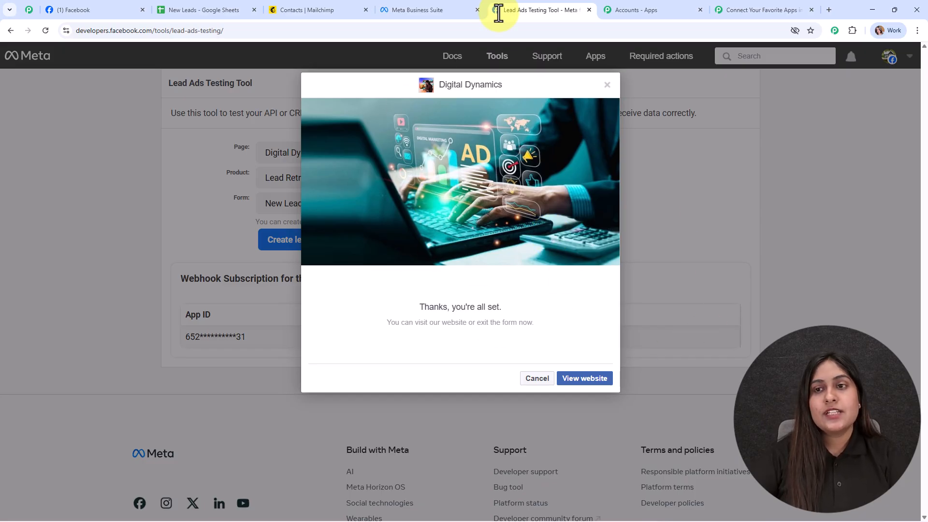
Switch to the Pabbly Connect workflow and review the test lead's details in the trigger's received response, closing the trigger setup when done.
{"action": "left_click", "coordinate": [764, 6]}
{"action": "scroll", "coordinate": [721, 242], "scroll_direction": "down", "scroll_amount": 8}
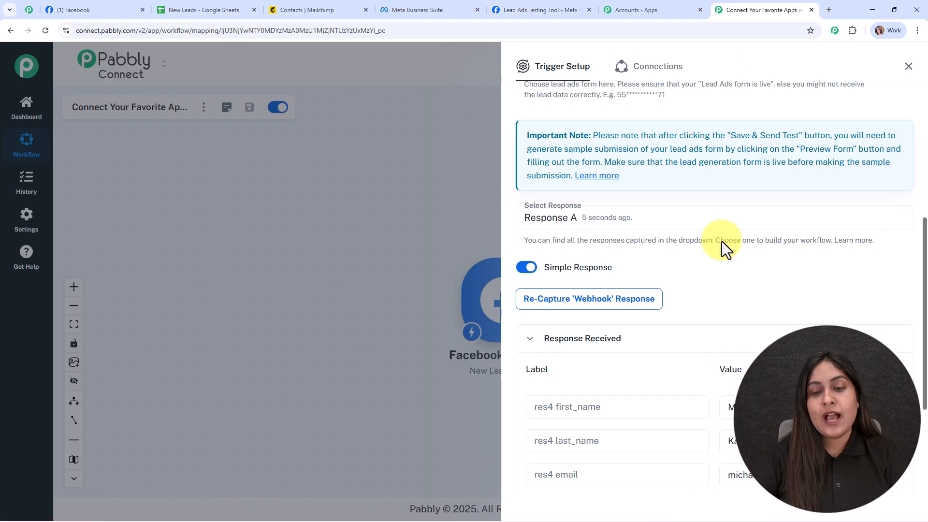
{"action": "left_click", "coordinate": [767, 295]}
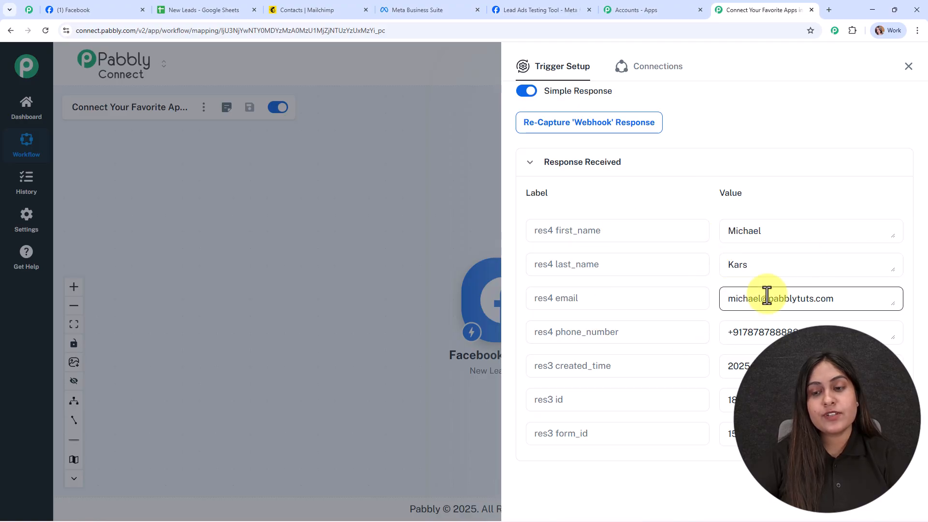
{"action": "scroll", "coordinate": [765, 296], "scroll_direction": "down", "scroll_amount": 6}
{"action": "scroll", "coordinate": [763, 290], "scroll_direction": "up", "scroll_amount": 5}
{"action": "left_click", "coordinate": [909, 66]}
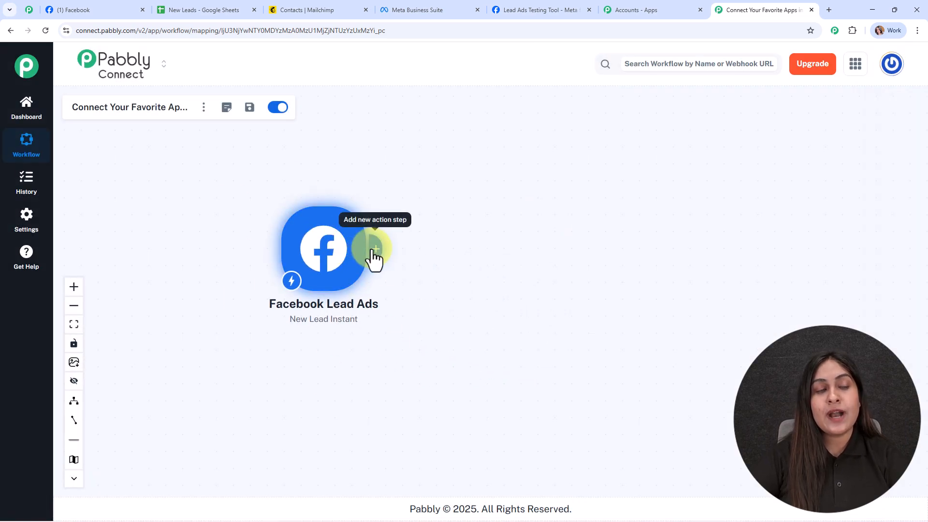
Check the New Leads spreadsheet, then add a Google Sheets action after the Facebook Lead Ads trigger with the Add New Row event.
{"action": "left_click", "coordinate": [184, 11]}
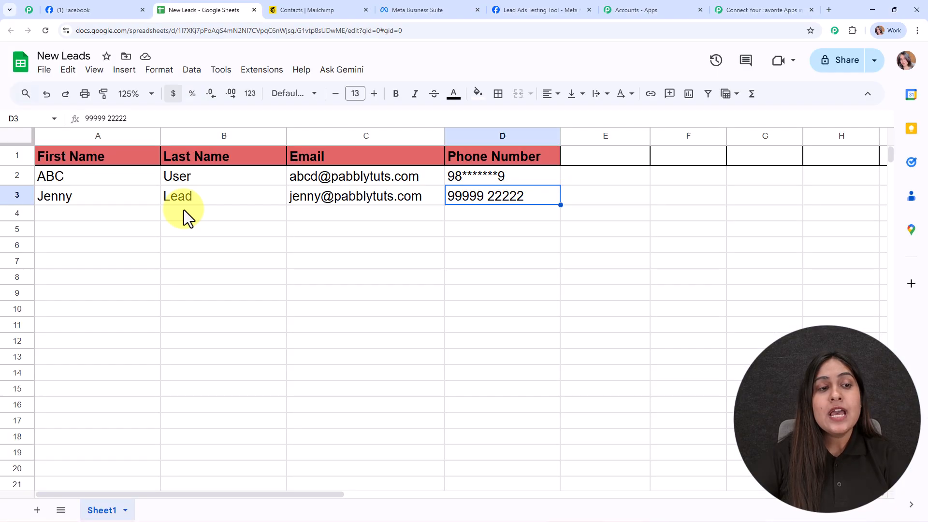
{"action": "left_click", "coordinate": [753, 9]}
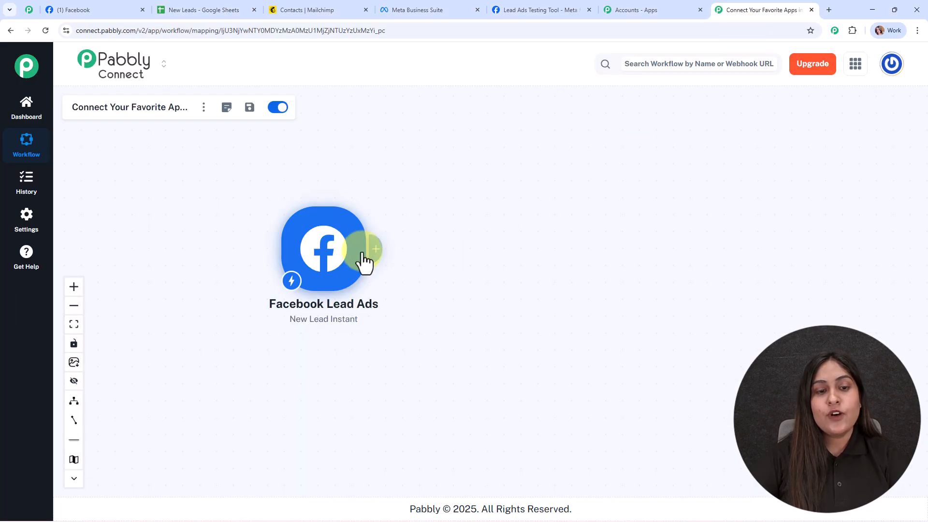
{"action": "left_click", "coordinate": [381, 251]}
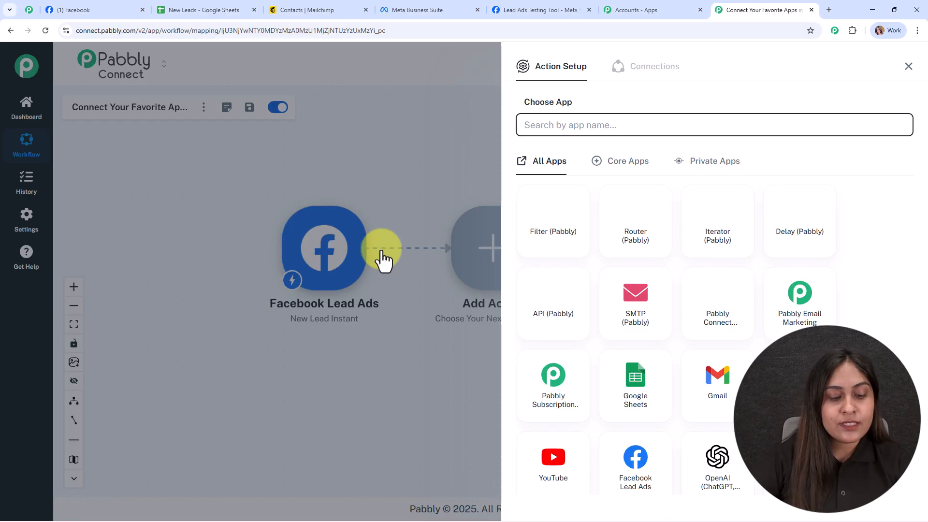
{"action": "type", "text": "g"}
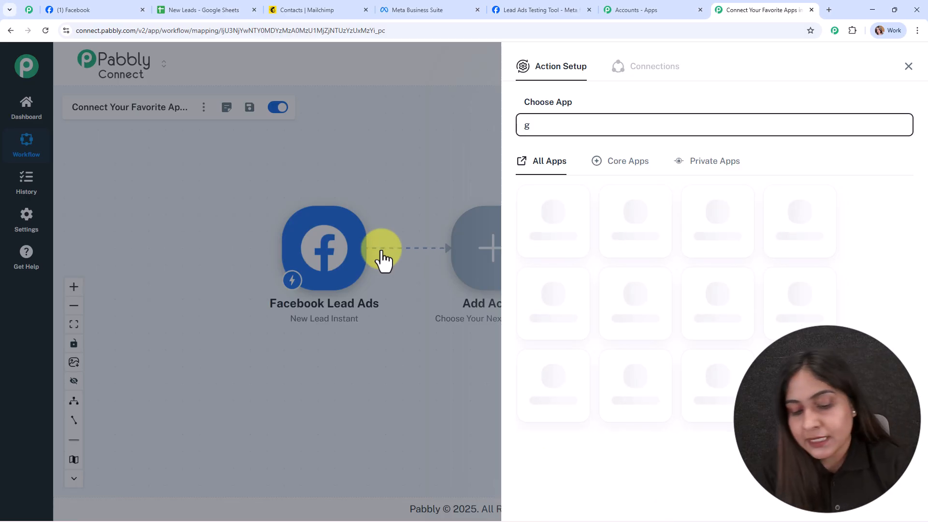
{"action": "type", "text": "ogg"}
{"action": "left_click", "coordinate": [554, 386]}
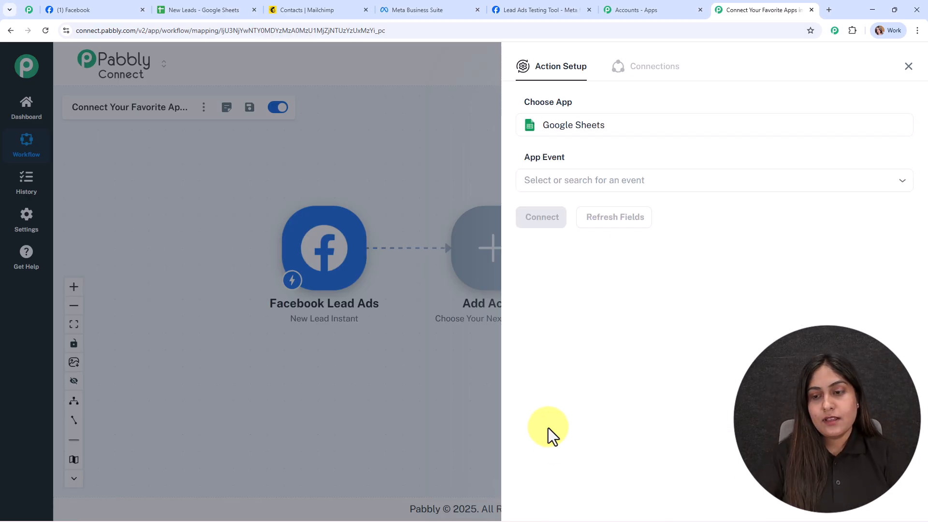
{"action": "left_click", "coordinate": [556, 181]}
{"action": "left_click", "coordinate": [566, 232]}
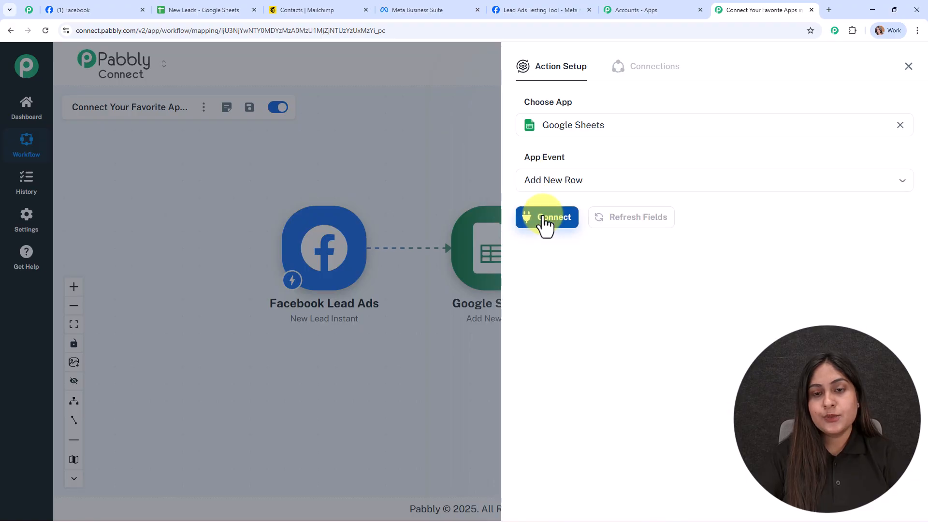
Create a new Google Sheets connection by signing in with the Google account and granting Pabbly Connect Sheets access.
{"action": "left_click", "coordinate": [542, 224]}
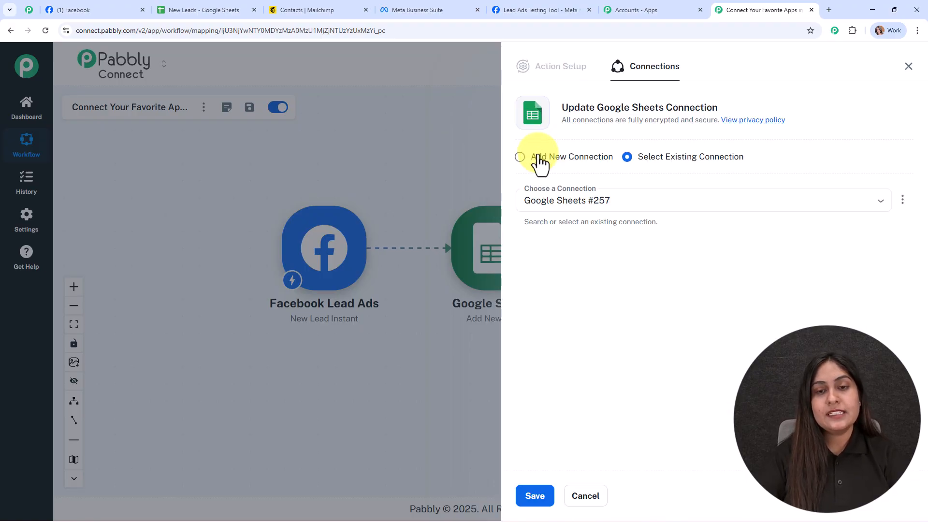
{"action": "left_click", "coordinate": [539, 158]}
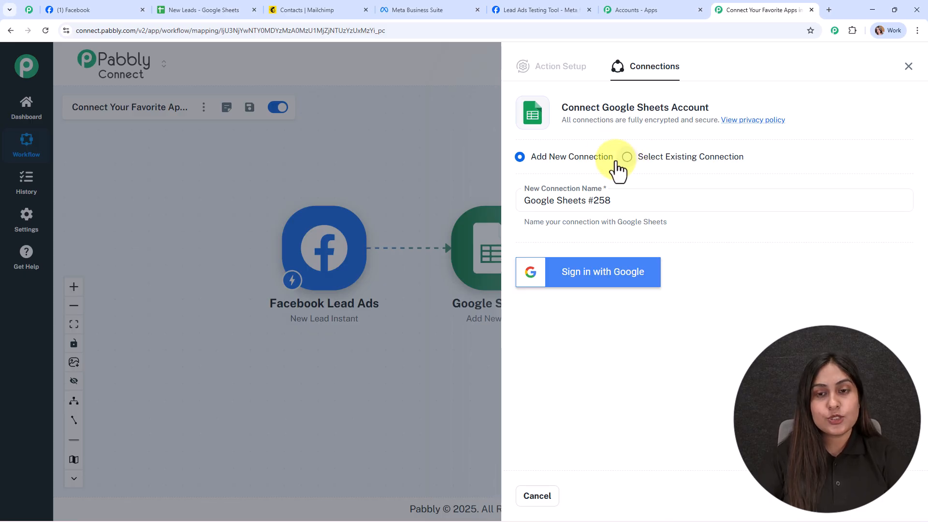
{"action": "left_click", "coordinate": [623, 284]}
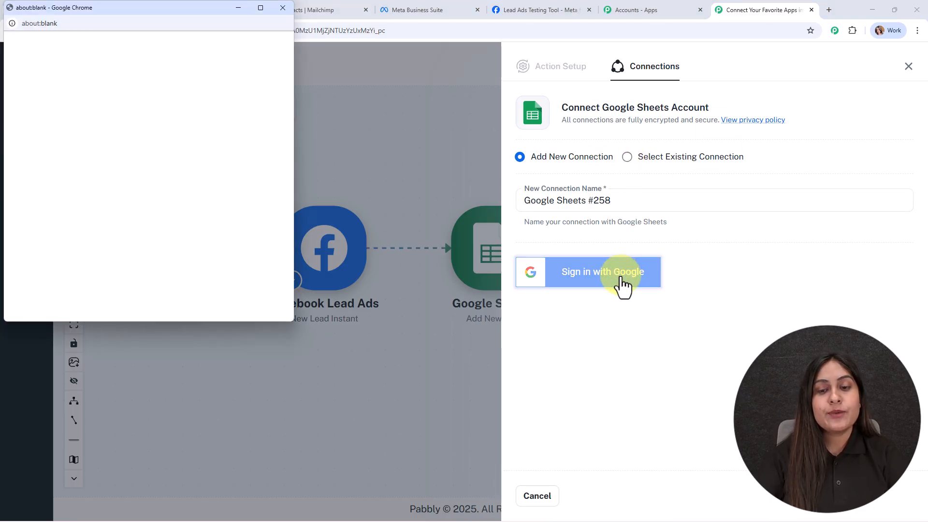
{"action": "left_click", "coordinate": [227, 220]}
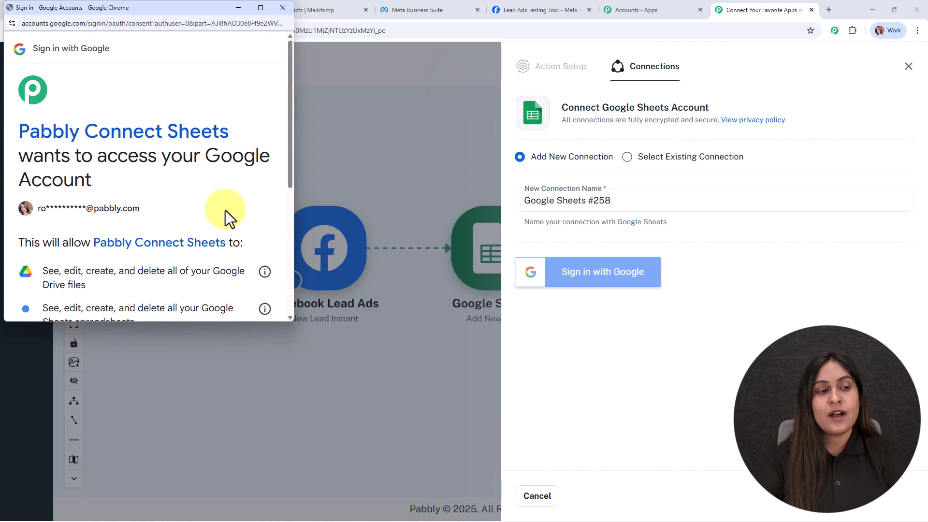
{"action": "scroll", "coordinate": [230, 245], "scroll_direction": "down", "scroll_amount": 5}
{"action": "left_click", "coordinate": [236, 263]}
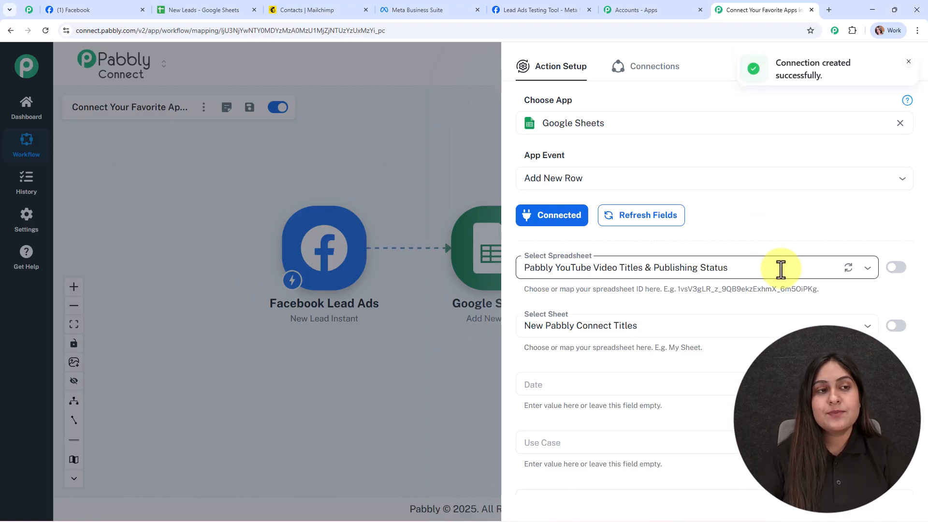
Set the Add New Row action's spreadsheet to New Leads and its sheet to Sheet1.
{"action": "left_click", "coordinate": [739, 267]}
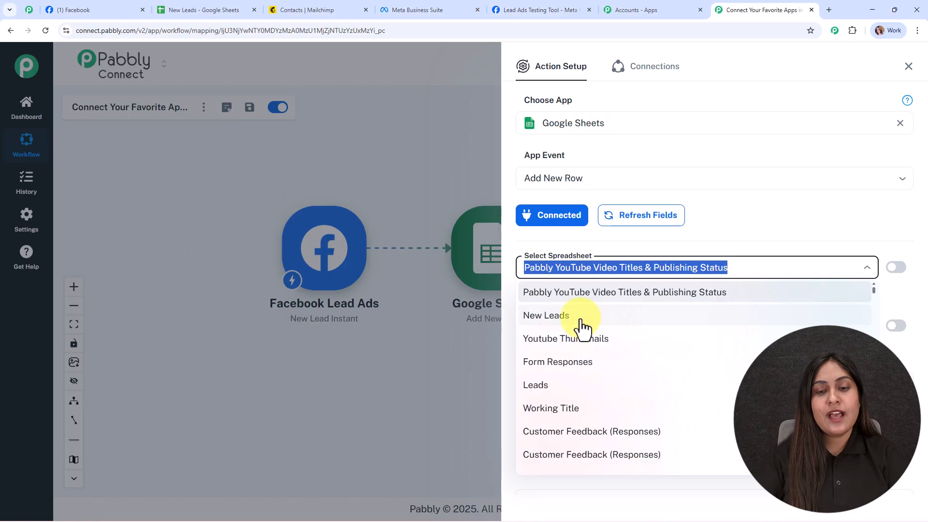
{"action": "left_click", "coordinate": [561, 316]}
{"action": "scroll", "coordinate": [776, 201], "scroll_direction": "down", "scroll_amount": 2}
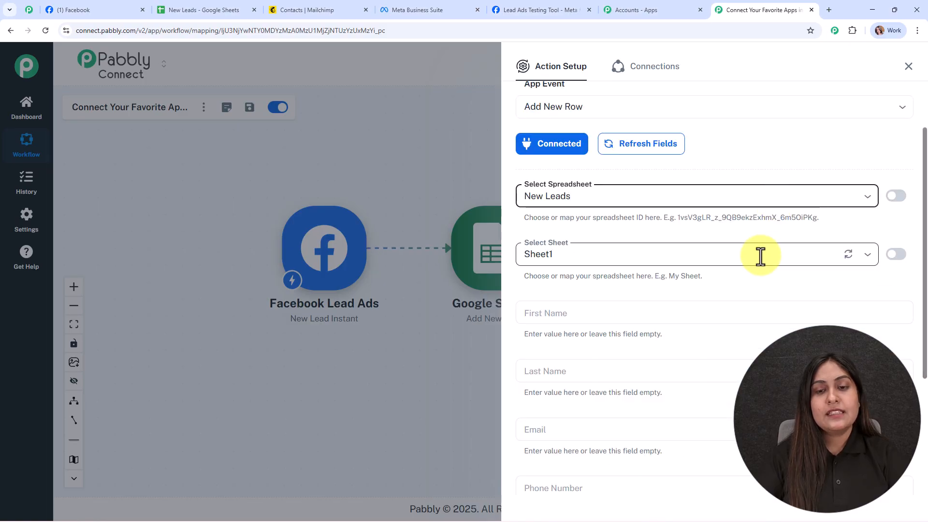
{"action": "scroll", "coordinate": [701, 217], "scroll_direction": "down", "scroll_amount": 3}
{"action": "left_click", "coordinate": [578, 110]}
{"action": "left_click", "coordinate": [582, 138]}
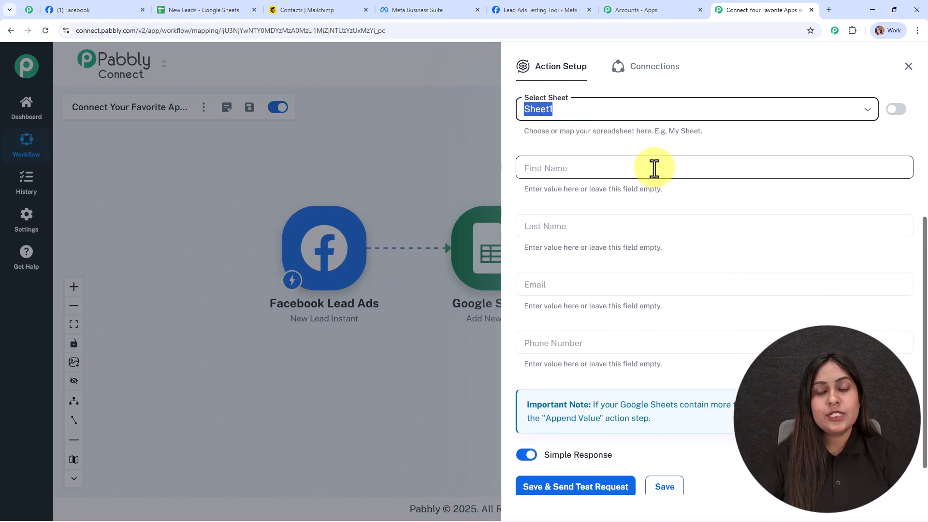
Compare the action's fields with the spreadsheet columns, then map First Name to res4 first_name and Last Name to res4 last_name.
{"action": "scroll", "coordinate": [652, 165], "scroll_direction": "down", "scroll_amount": 1}
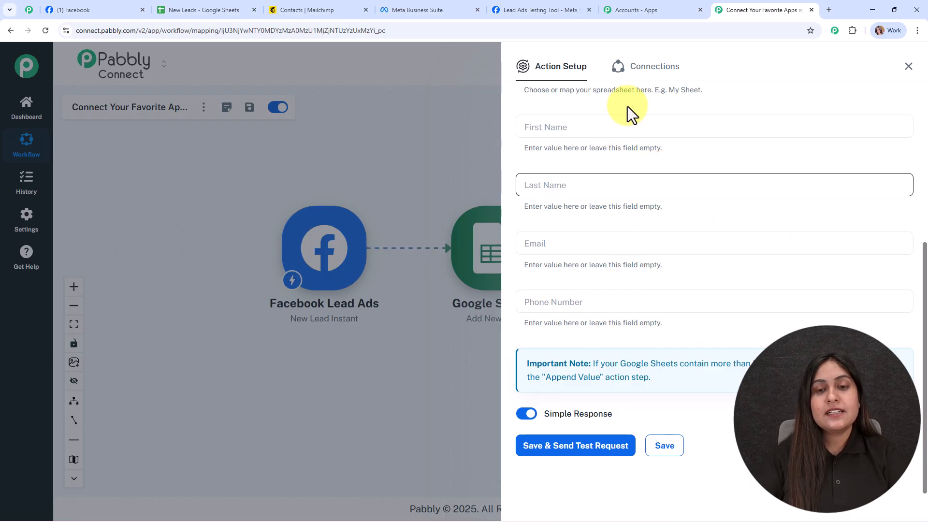
{"action": "left_click", "coordinate": [237, 10]}
{"action": "left_click", "coordinate": [726, 8]}
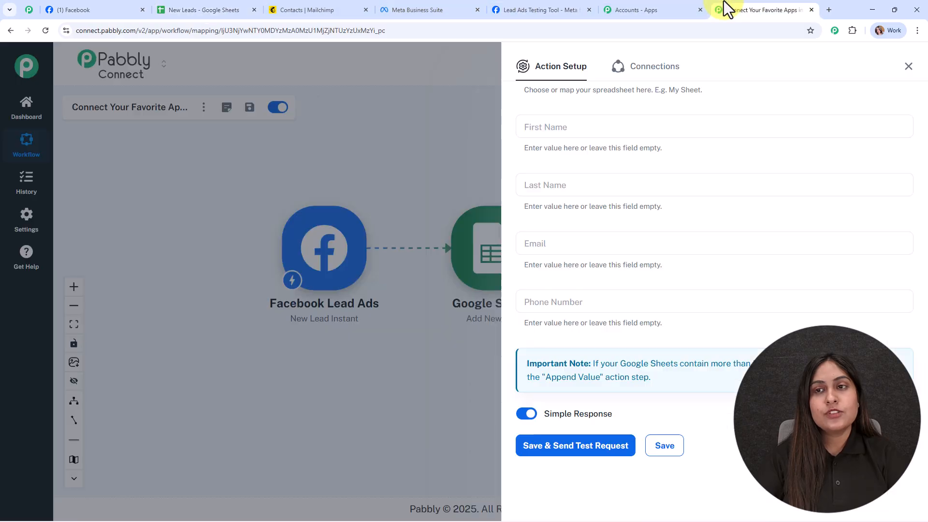
{"action": "left_click", "coordinate": [540, 128]}
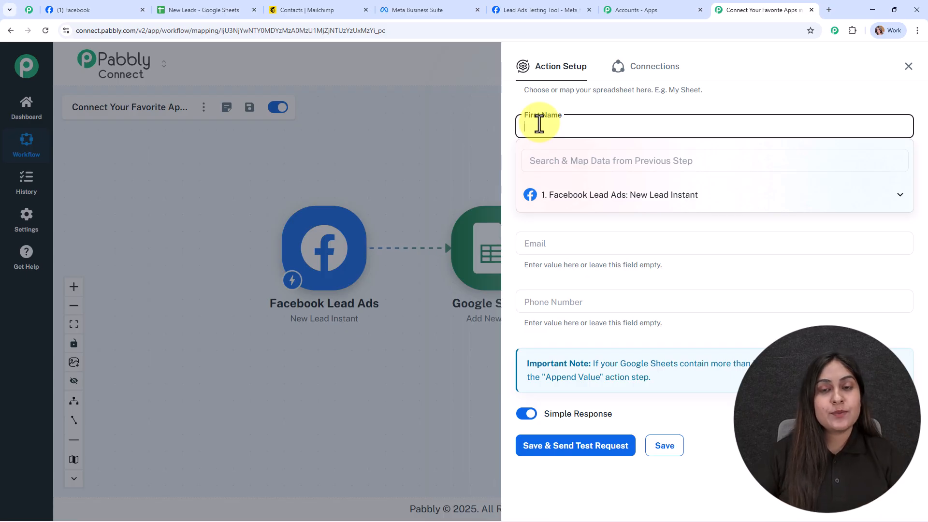
{"action": "left_click", "coordinate": [563, 196]}
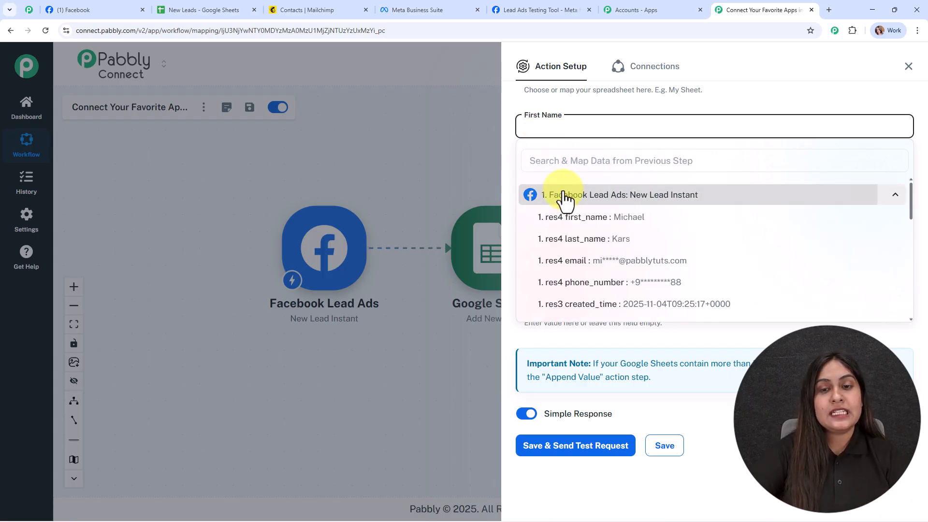
{"action": "left_click", "coordinate": [610, 220]}
{"action": "left_click", "coordinate": [589, 186]}
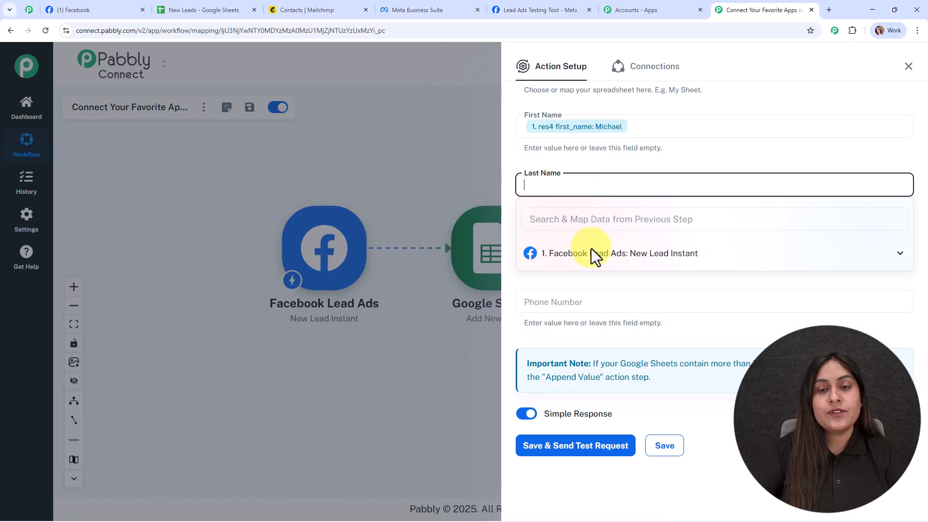
{"action": "left_click", "coordinate": [596, 253]}
{"action": "left_click", "coordinate": [622, 298]}
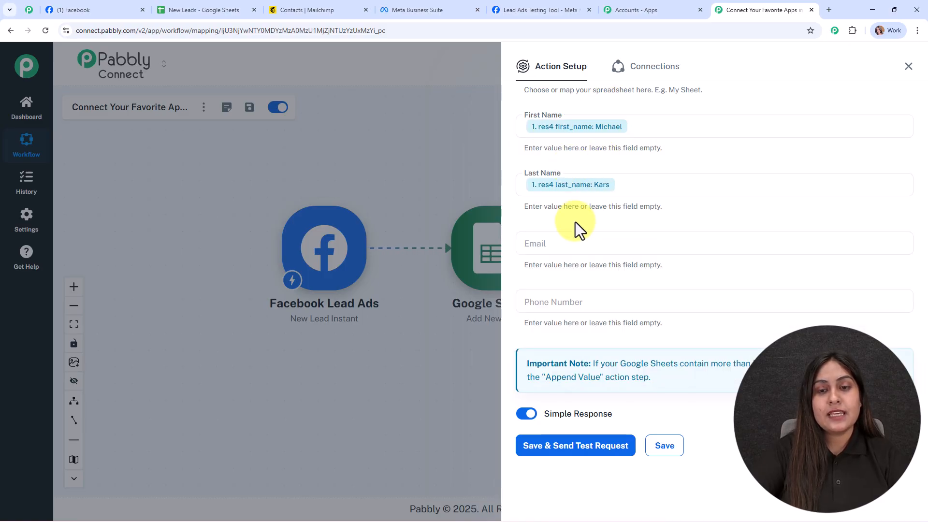
Map the Email field to res4 email and the Phone Number field to res4 phone_number from the Facebook Lead Ads trigger.
{"action": "left_click", "coordinate": [580, 244]}
{"action": "left_click", "coordinate": [594, 313]}
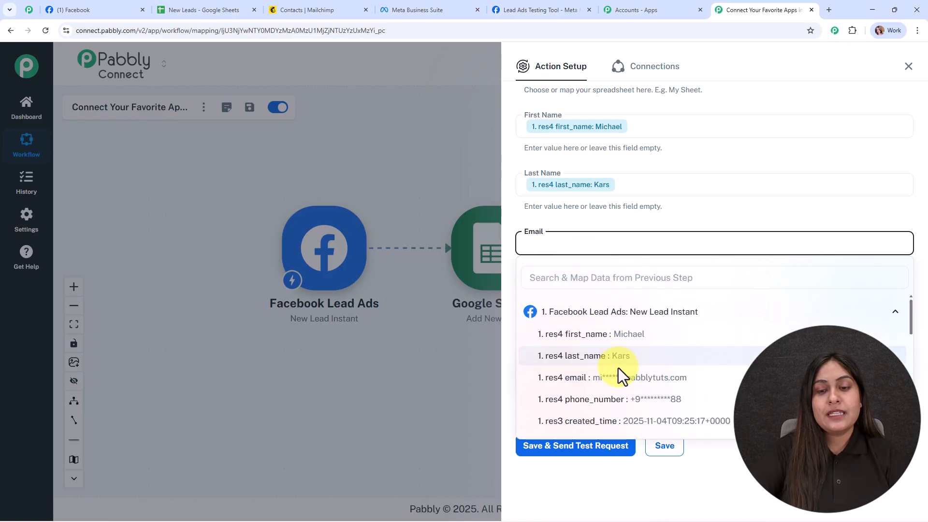
{"action": "left_click", "coordinate": [554, 380]}
{"action": "left_click", "coordinate": [547, 300]}
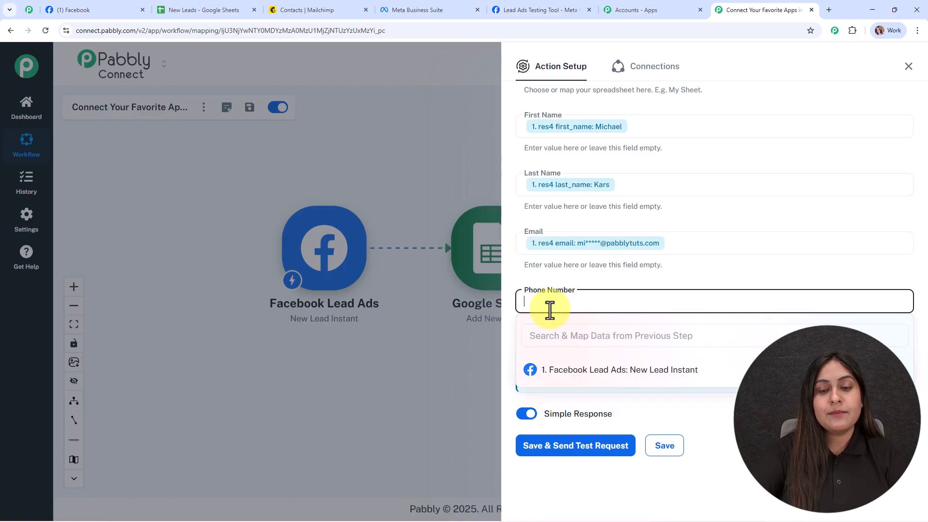
{"action": "left_click", "coordinate": [555, 371]}
{"action": "left_click", "coordinate": [552, 457]}
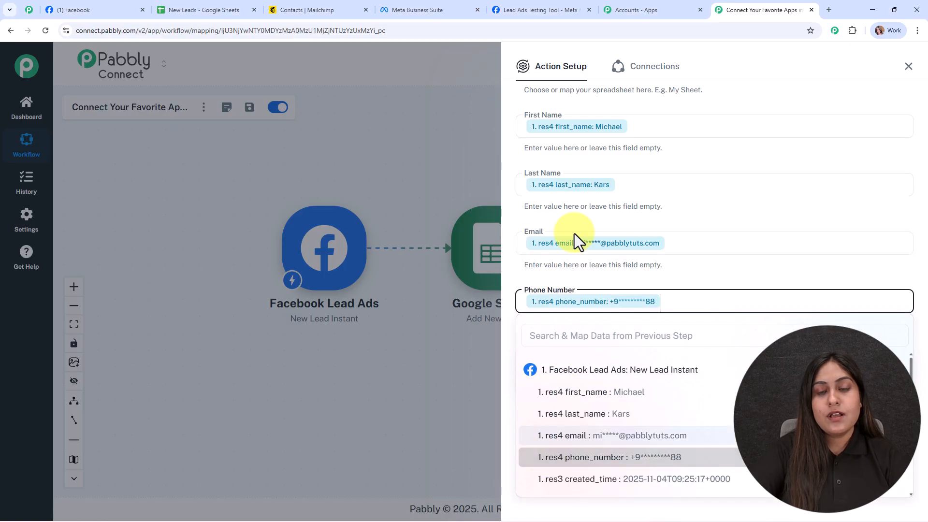
{"action": "left_click", "coordinate": [709, 274]}
Save the Google Sheets action with a test request, review the received response, and close the action setup.
{"action": "left_click", "coordinate": [531, 441]}
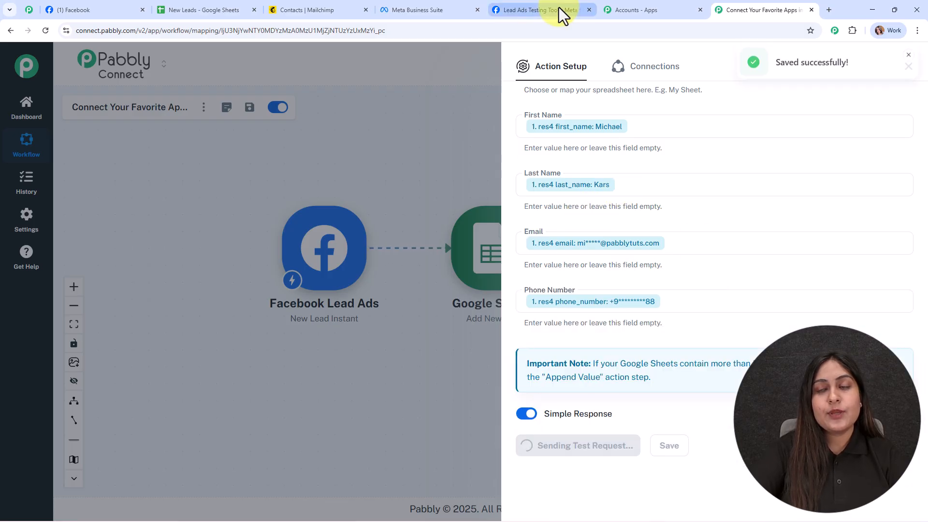
{"action": "scroll", "coordinate": [823, 222], "scroll_direction": "down", "scroll_amount": 5}
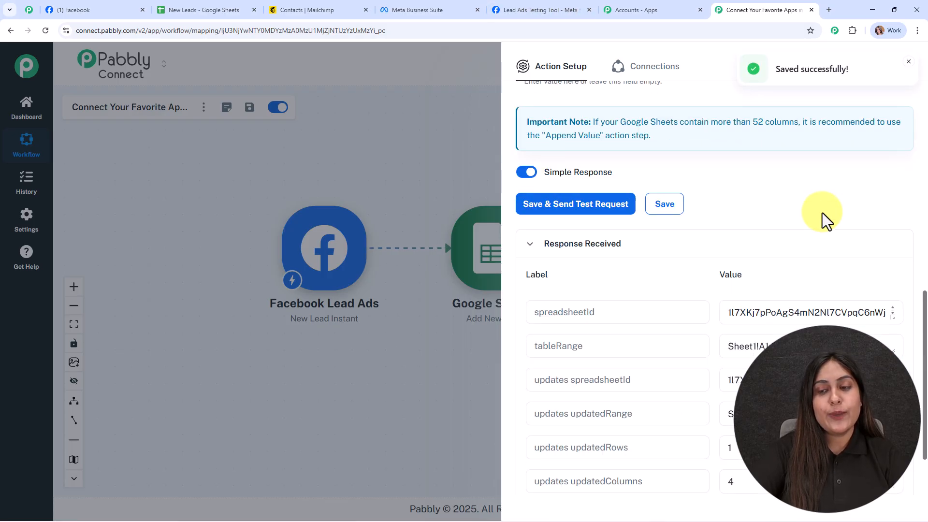
{"action": "scroll", "coordinate": [823, 222], "scroll_direction": "down", "scroll_amount": 2}
{"action": "left_click", "coordinate": [909, 63]}
{"action": "left_click", "coordinate": [910, 67]}
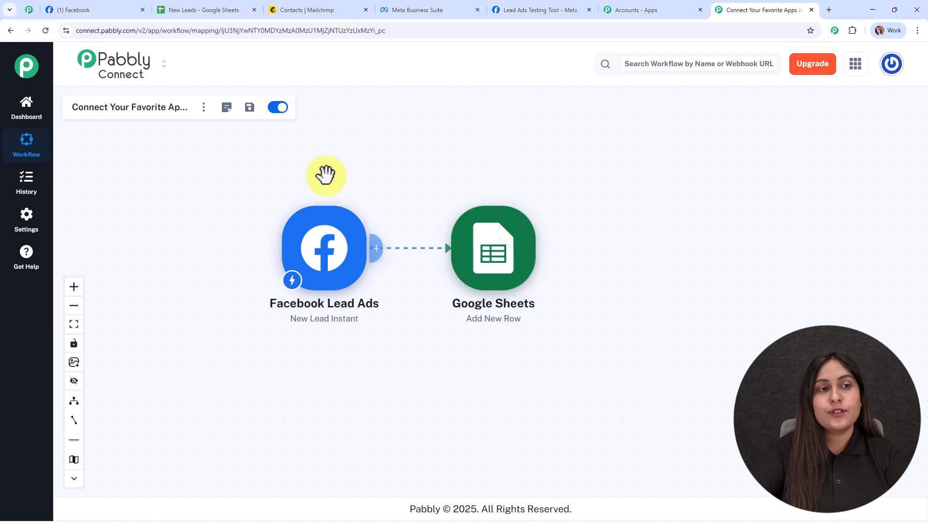
Check row 4 of the New Leads spreadsheet for the test lead's first name, last name, email and phone number.
{"action": "left_click", "coordinate": [189, 9]}
{"action": "left_click", "coordinate": [105, 280]}
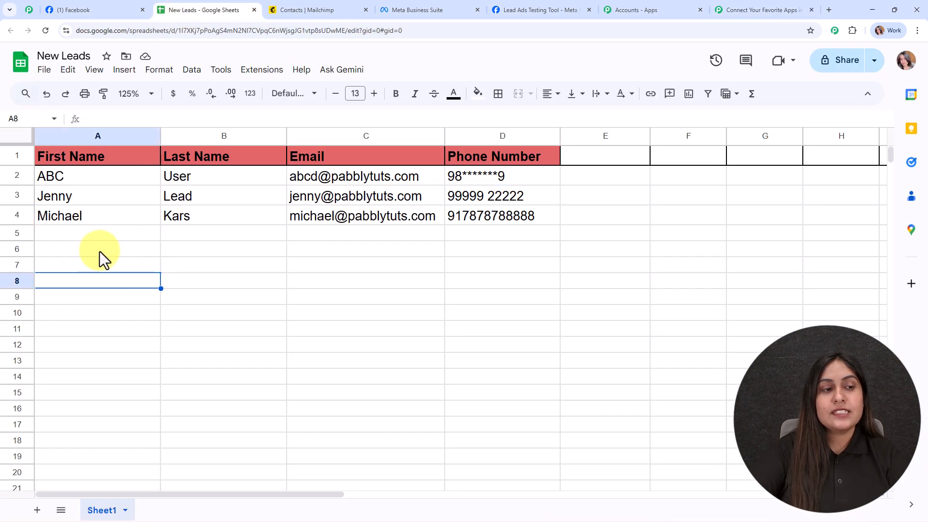
{"action": "left_click", "coordinate": [98, 237]}
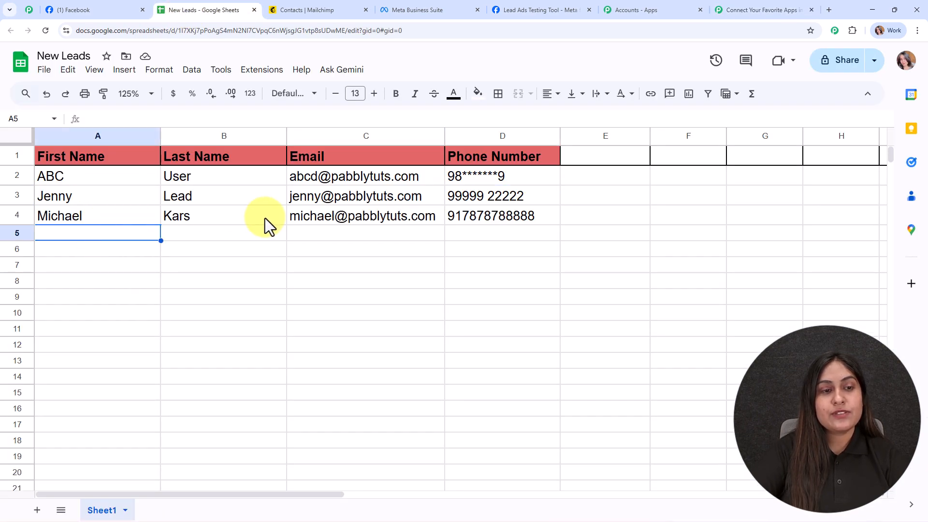
{"action": "left_click", "coordinate": [121, 215]}
{"action": "left_click", "coordinate": [279, 213]}
{"action": "left_click", "coordinate": [411, 216]}
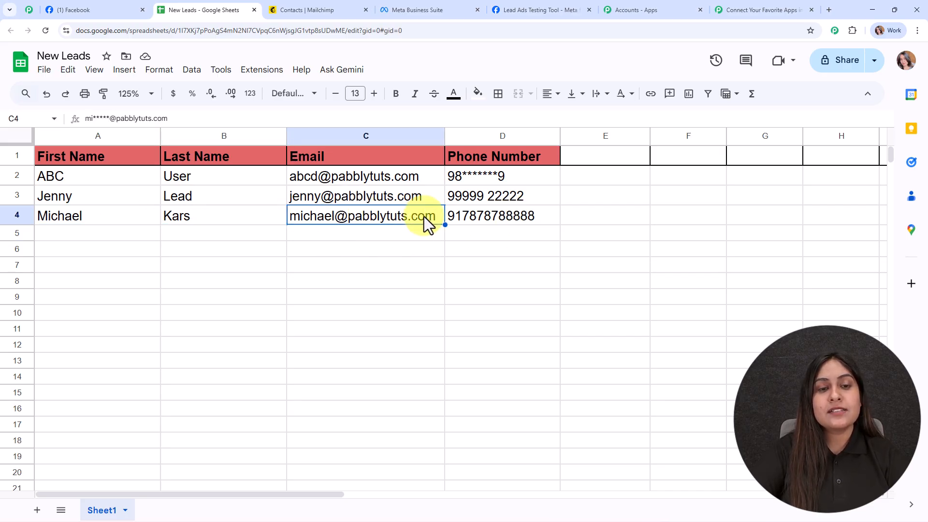
{"action": "left_click", "coordinate": [494, 216]}
{"action": "left_click", "coordinate": [113, 237]}
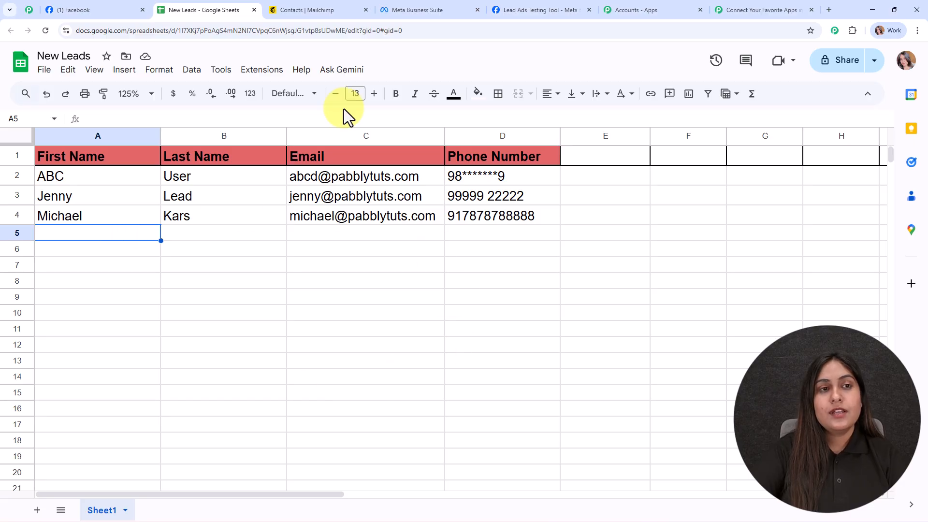
Add a Mailchimp action after Google Sheets with the event Add New Member with Custom Fields.
{"action": "left_click", "coordinate": [779, 9]}
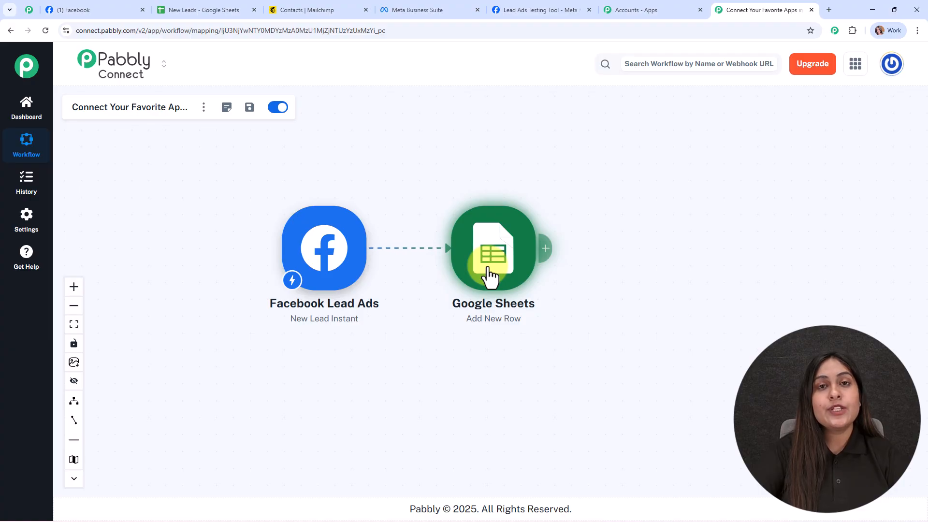
{"action": "left_click", "coordinate": [314, 10]}
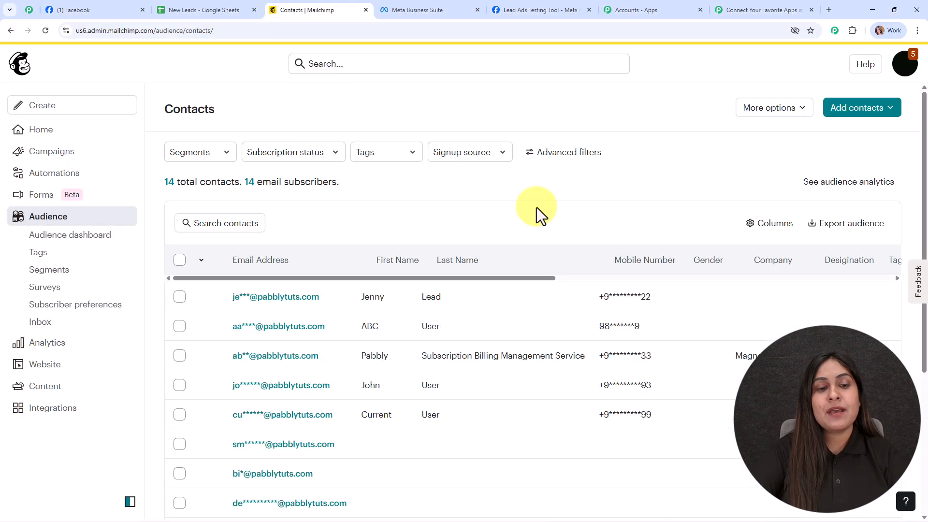
{"action": "left_click", "coordinate": [735, 8]}
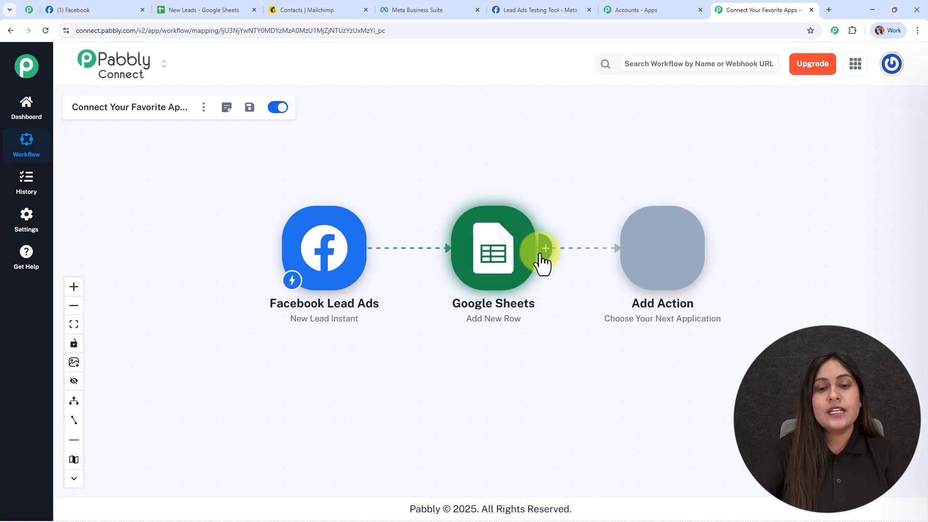
{"action": "left_click", "coordinate": [542, 250]}
{"action": "type", "text": "mail"}
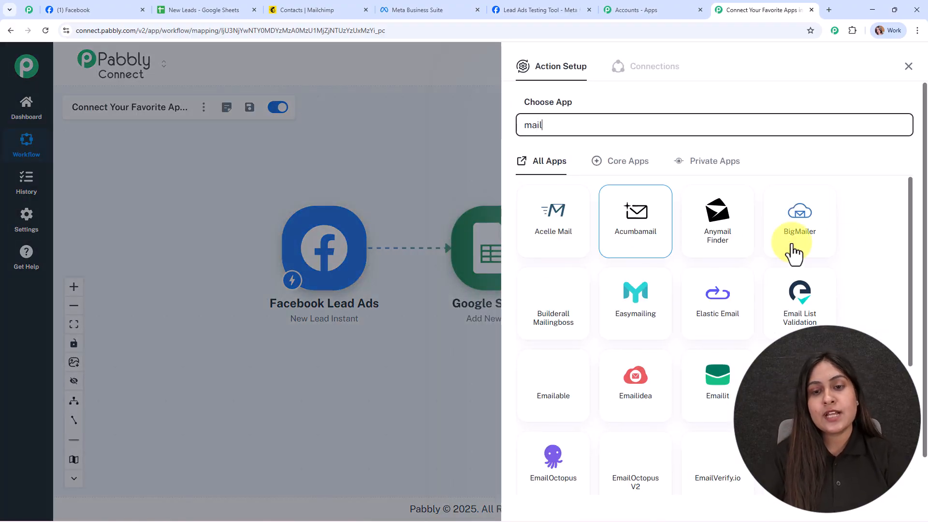
{"action": "scroll", "coordinate": [677, 315], "scroll_direction": "down", "scroll_amount": 5}
{"action": "left_click", "coordinate": [718, 377]}
{"action": "left_click", "coordinate": [586, 183]}
{"action": "left_click", "coordinate": [587, 215]}
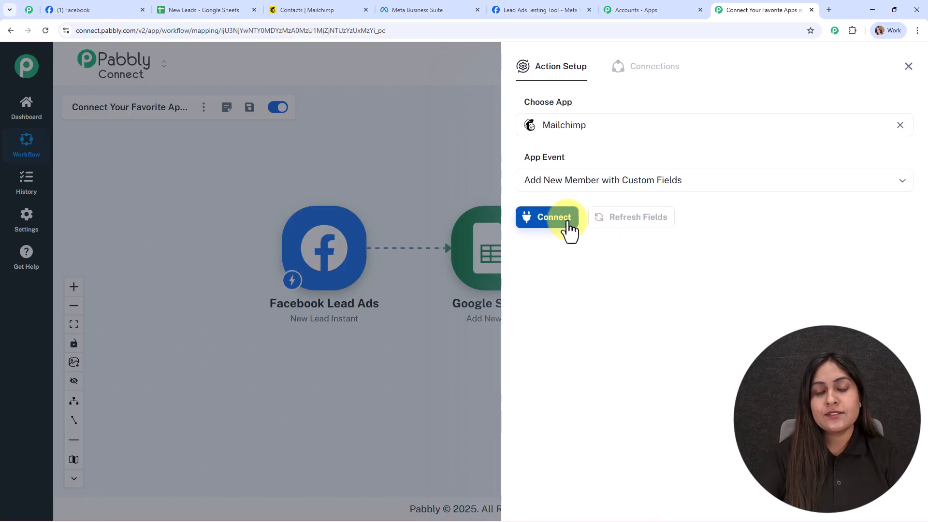
Start a new Mailchimp connection and set its Data Center to us6, copied from the subdomain of the Mailchimp page address.
{"action": "left_click", "coordinate": [566, 223]}
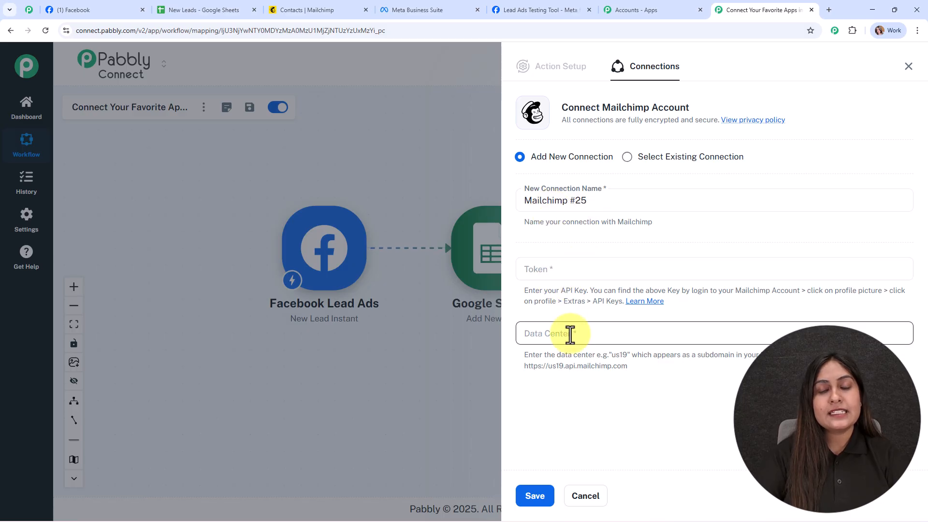
{"action": "left_click_drag", "start_coordinate": [525, 354], "coordinate": [663, 379]}
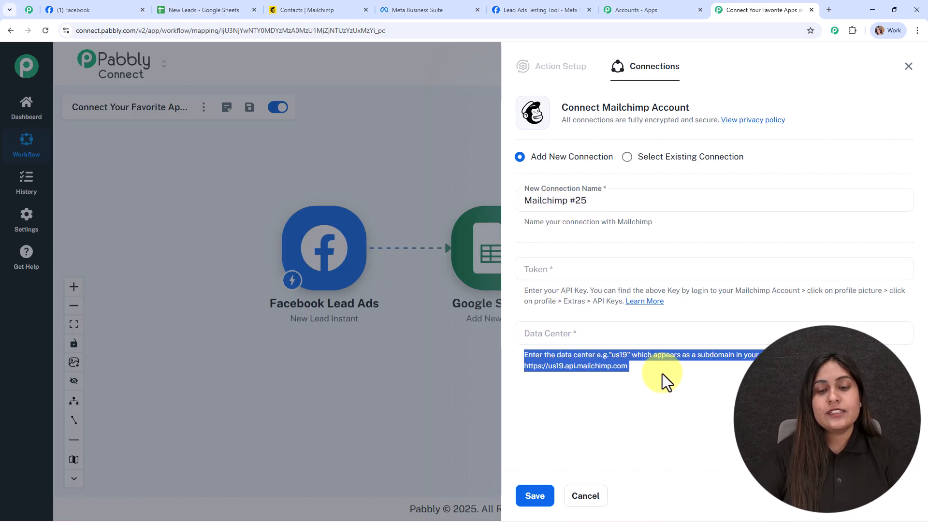
{"action": "left_click", "coordinate": [727, 367]}
{"action": "left_click", "coordinate": [304, 7]}
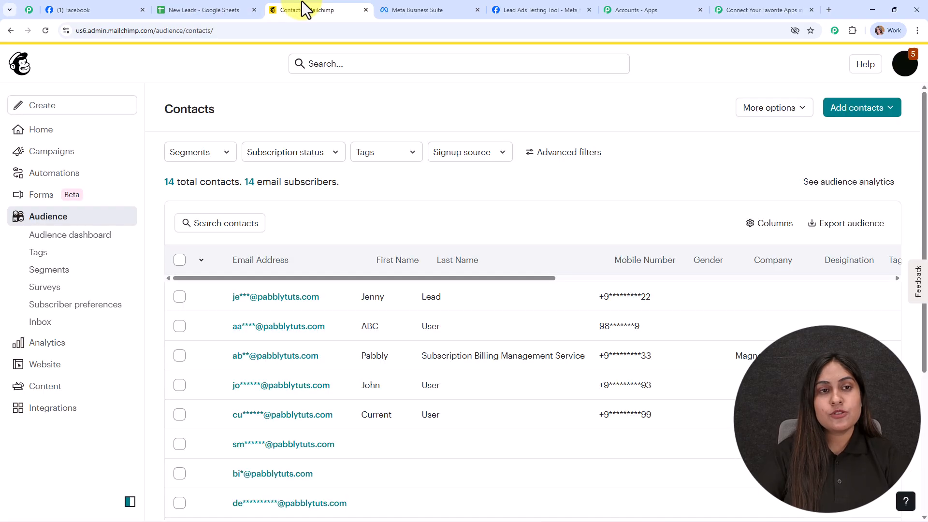
{"action": "left_click", "coordinate": [199, 30]}
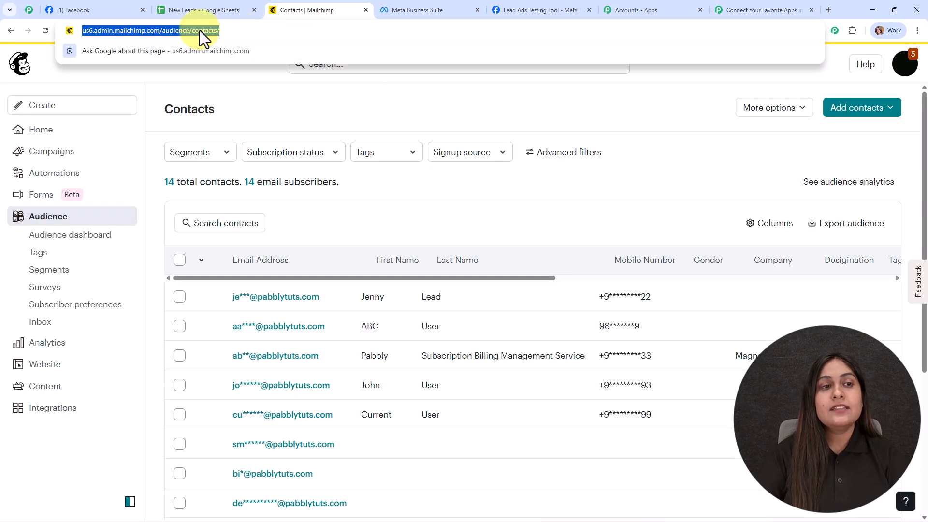
{"action": "left_click", "coordinate": [107, 31]}
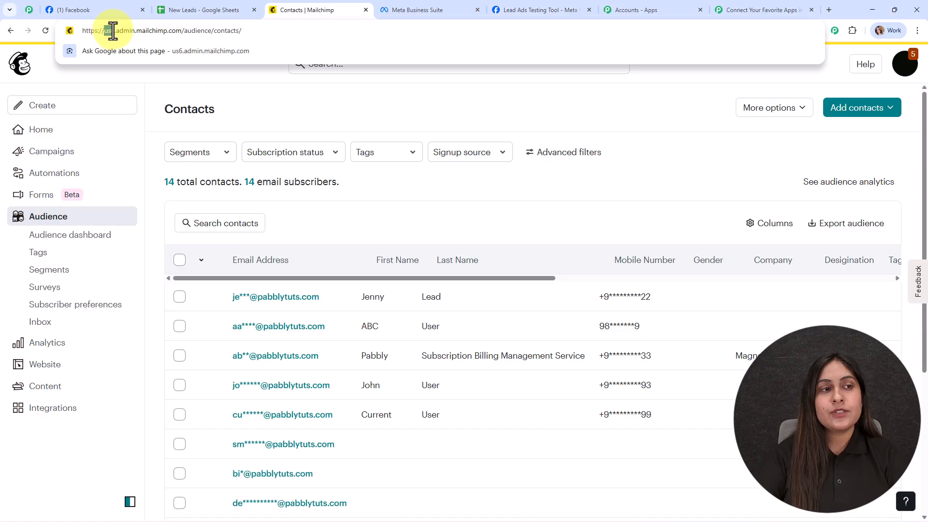
{"action": "left_click_drag", "start_coordinate": [113, 32], "coordinate": [115, 31]}
{"action": "key", "text": "ctrl+c"}
{"action": "left_click", "coordinate": [741, 12]}
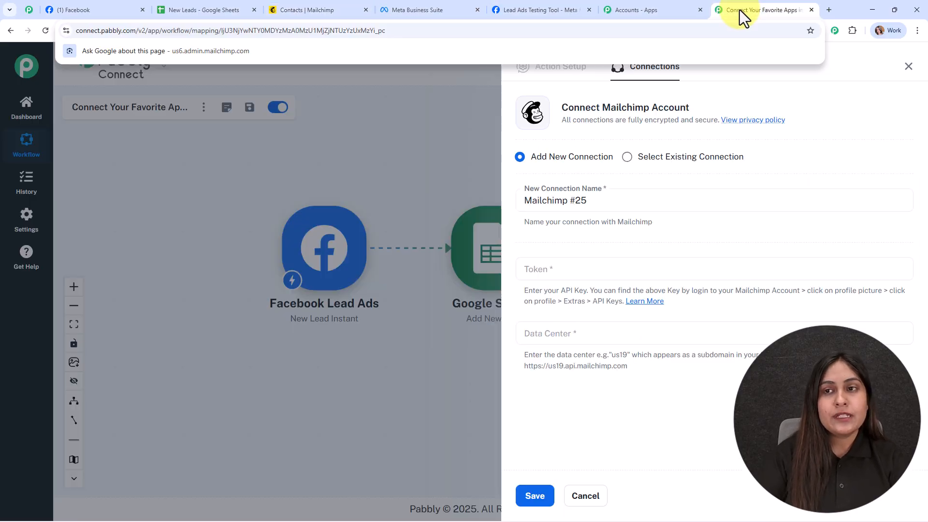
{"action": "left_click", "coordinate": [557, 333]}
{"action": "key", "text": "ctrl+v"}
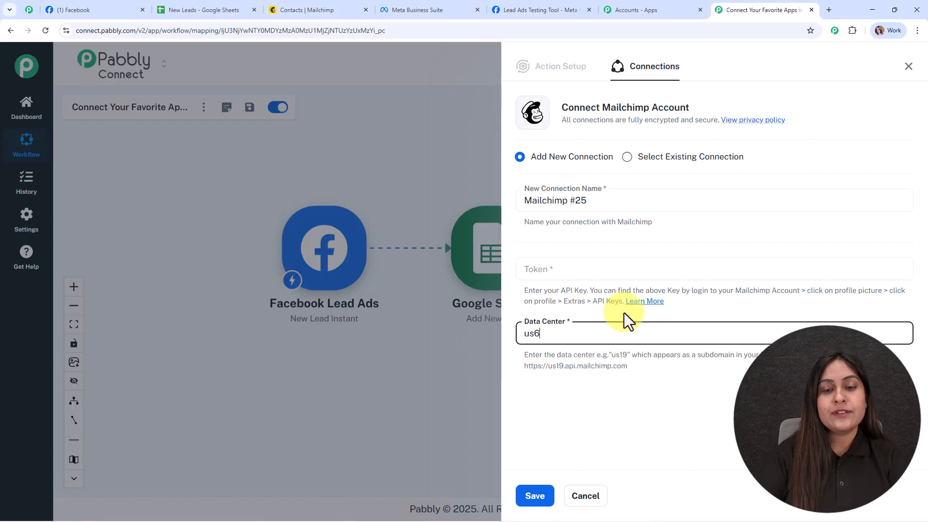
{"action": "left_click", "coordinate": [624, 312]}
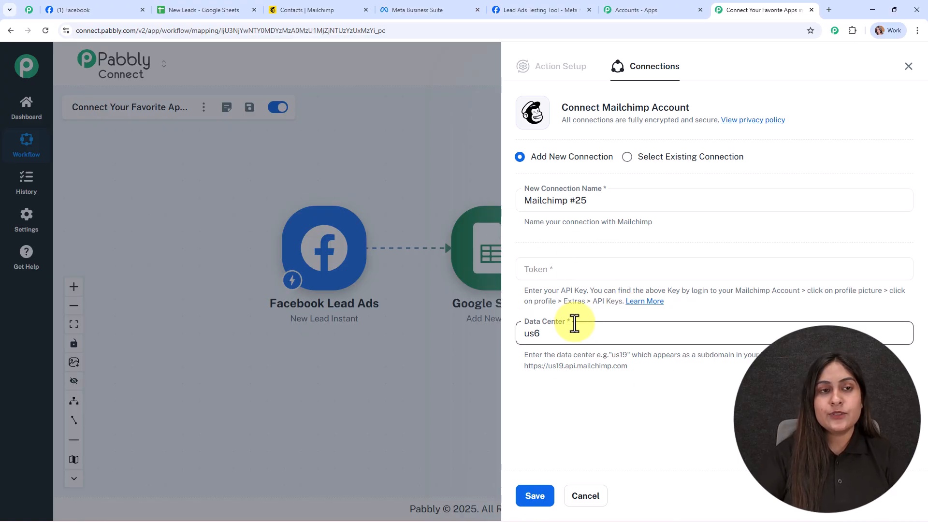
Switch to Mailchimp, open the account's API keys page and go to the end of the key list.
{"action": "left_click", "coordinate": [285, 10]}
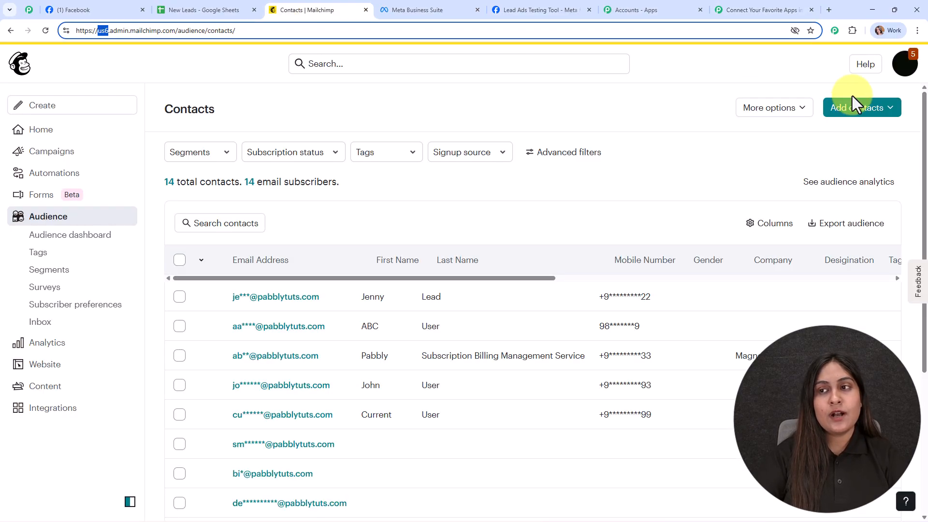
{"action": "left_click", "coordinate": [905, 64]}
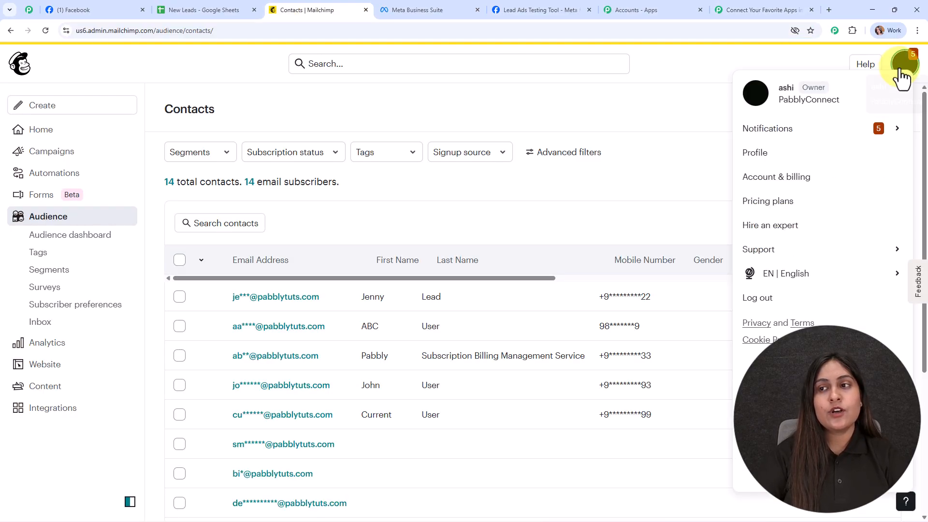
{"action": "left_click", "coordinate": [798, 179]}
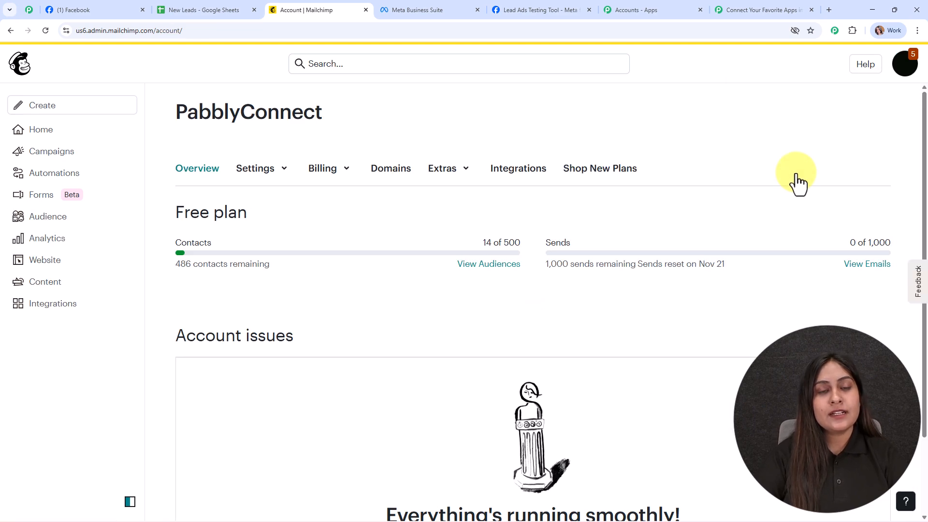
{"action": "left_click", "coordinate": [444, 173]}
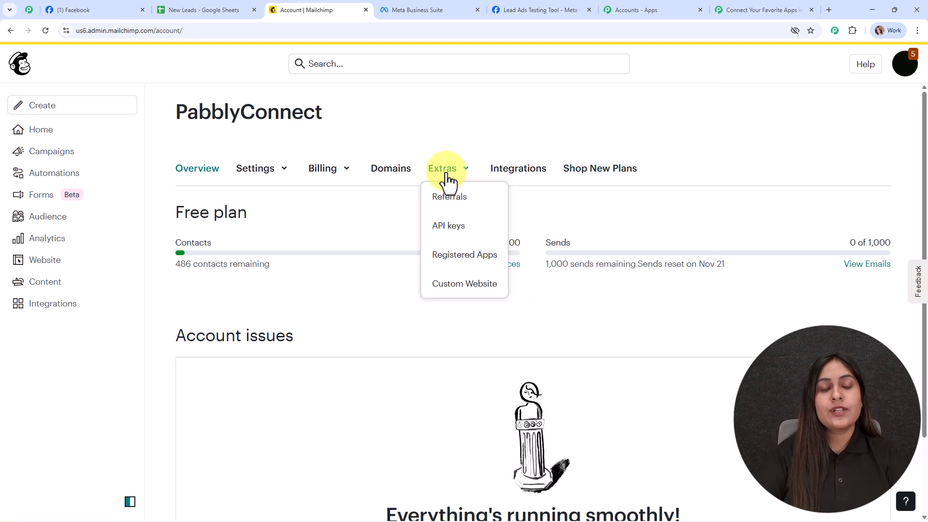
{"action": "left_click", "coordinate": [456, 228]}
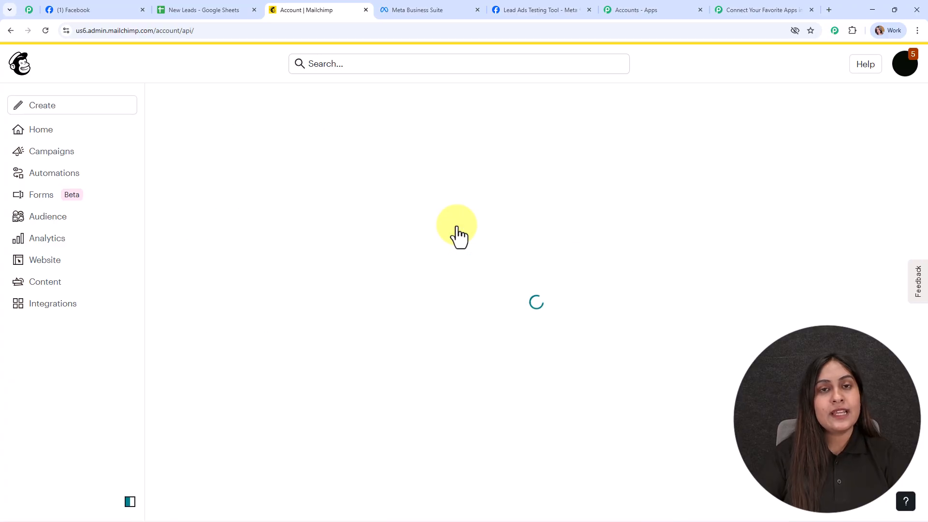
{"action": "scroll", "coordinate": [539, 349], "scroll_direction": "down", "scroll_amount": 8}
{"action": "scroll", "coordinate": [914, 214], "scroll_direction": "down", "scroll_amount": 1}
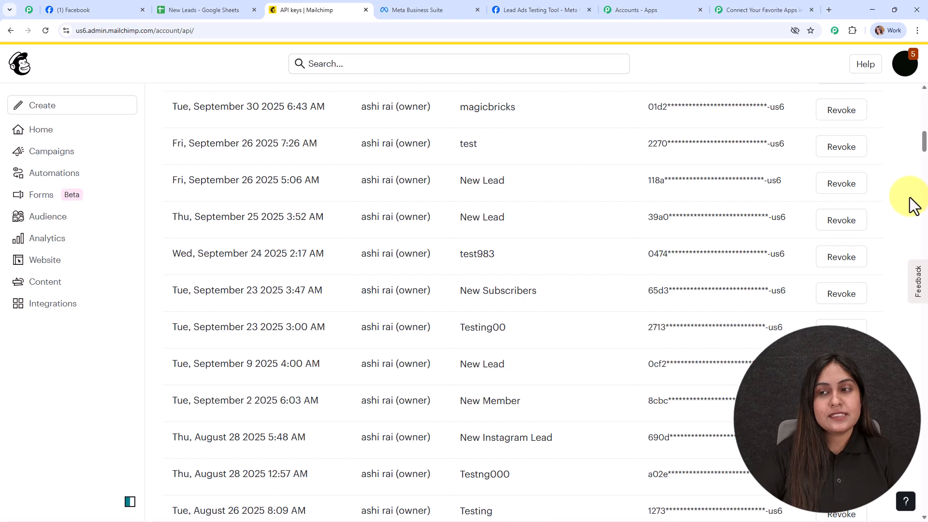
{"action": "left_click_drag", "start_coordinate": [924, 141], "coordinate": [924, 479]}
Create a new Mailchimp API key named New Fb Lead and copy the generated key to the clipboard.
{"action": "left_click", "coordinate": [212, 211]}
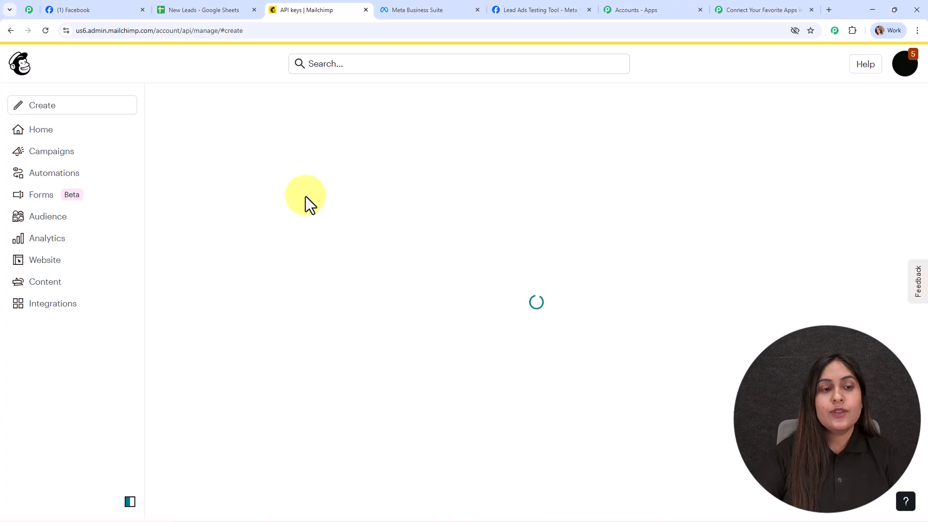
{"action": "left_click", "coordinate": [291, 318]}
{"action": "type", "text": "New Fb Lead"}
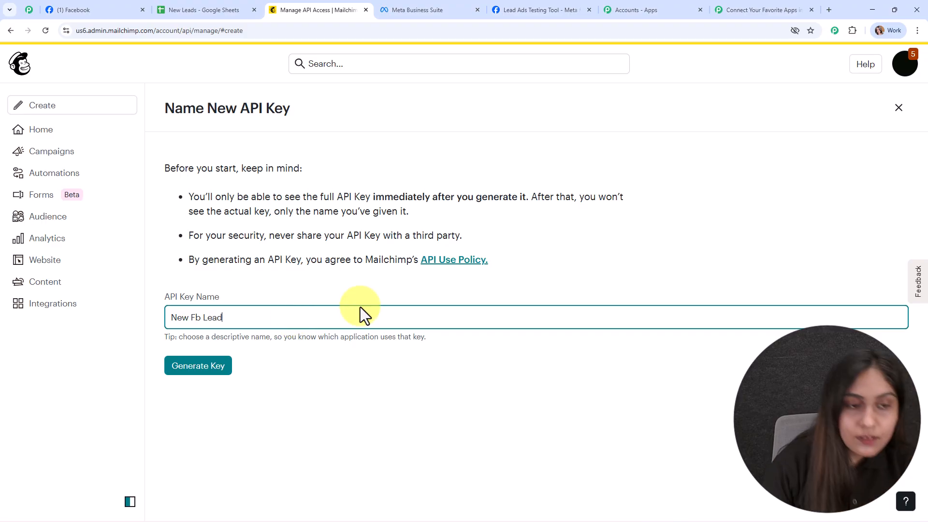
{"action": "left_click", "coordinate": [213, 372]}
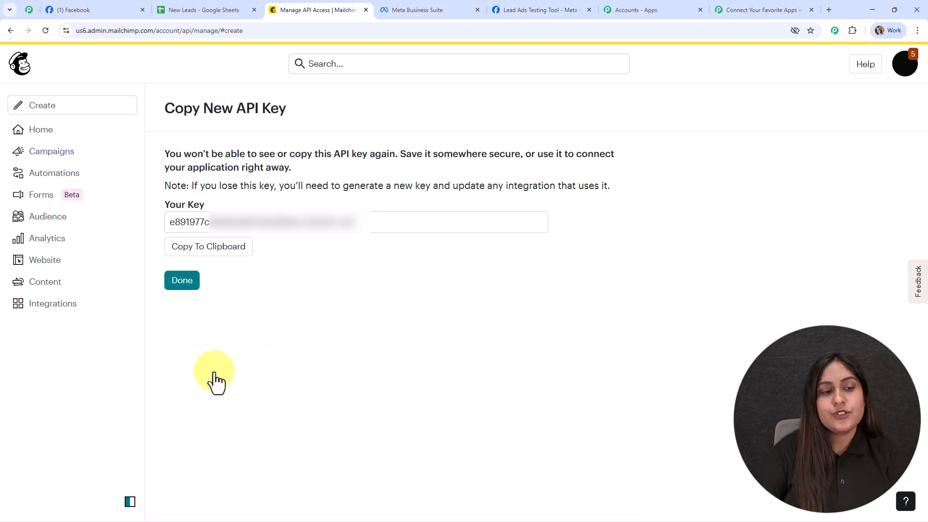
{"action": "left_click", "coordinate": [198, 255]}
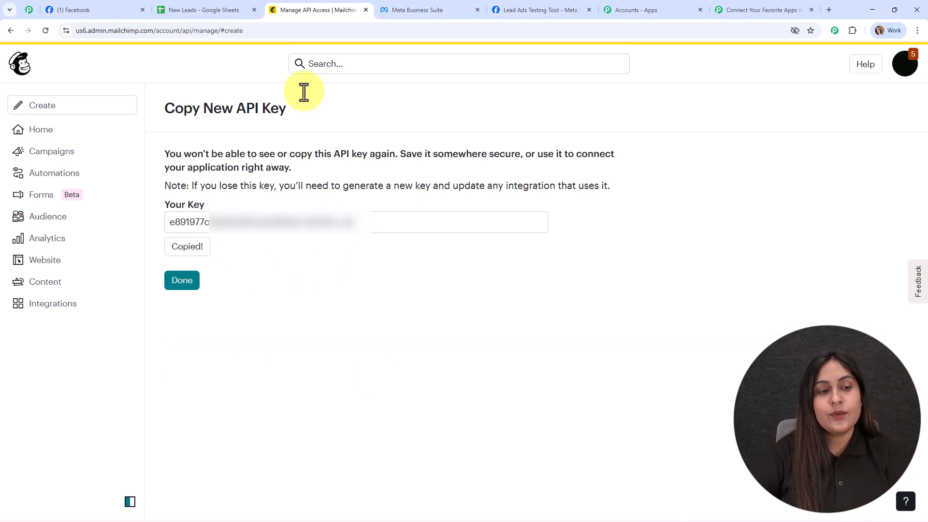
Return Mailchimp to its audience contacts, paste the API key into Pabbly Connect's Token field and save the connection.
{"action": "left_click", "coordinate": [48, 221]}
{"action": "left_click", "coordinate": [761, 10]}
{"action": "left_click", "coordinate": [543, 268]}
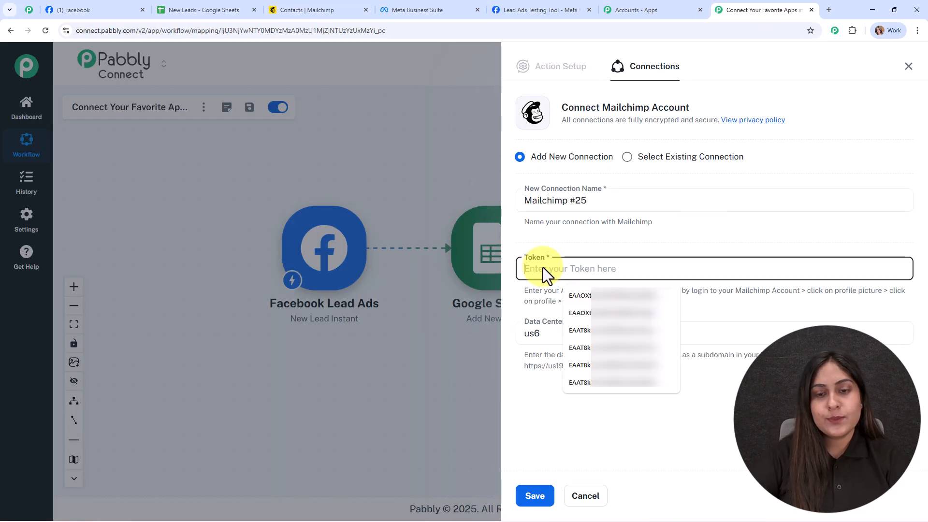
{"action": "key", "text": "ctrl+v"}
{"action": "left_click", "coordinate": [537, 491]}
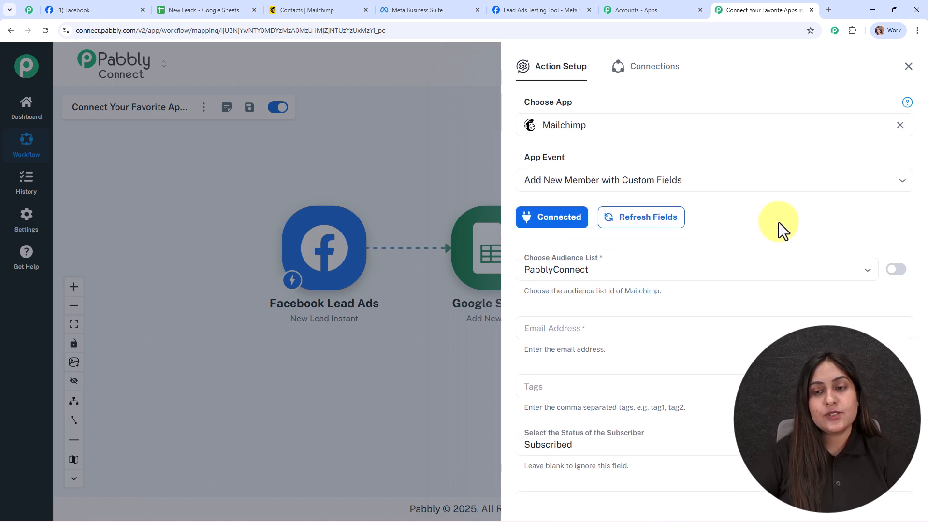
Review the Mailchimp action's fields and choose PabblyConnect as the audience list.
{"action": "scroll", "coordinate": [779, 228], "scroll_direction": "down", "scroll_amount": 4}
{"action": "scroll", "coordinate": [779, 228], "scroll_direction": "up", "scroll_amount": 2}
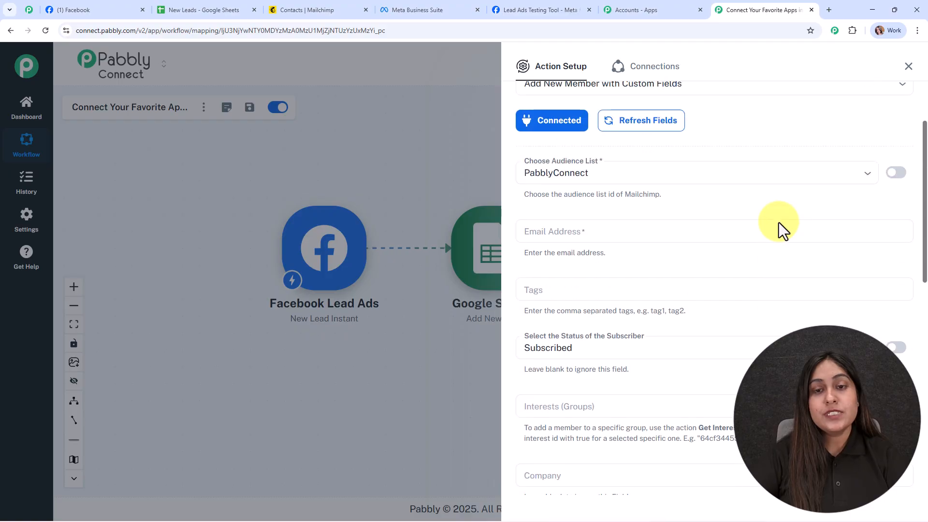
{"action": "left_click", "coordinate": [662, 175]}
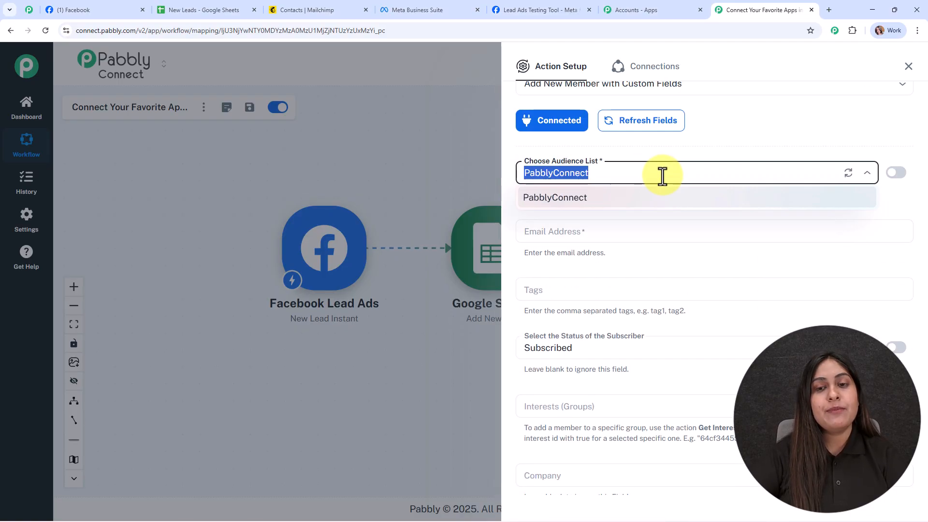
{"action": "left_click", "coordinate": [671, 204]}
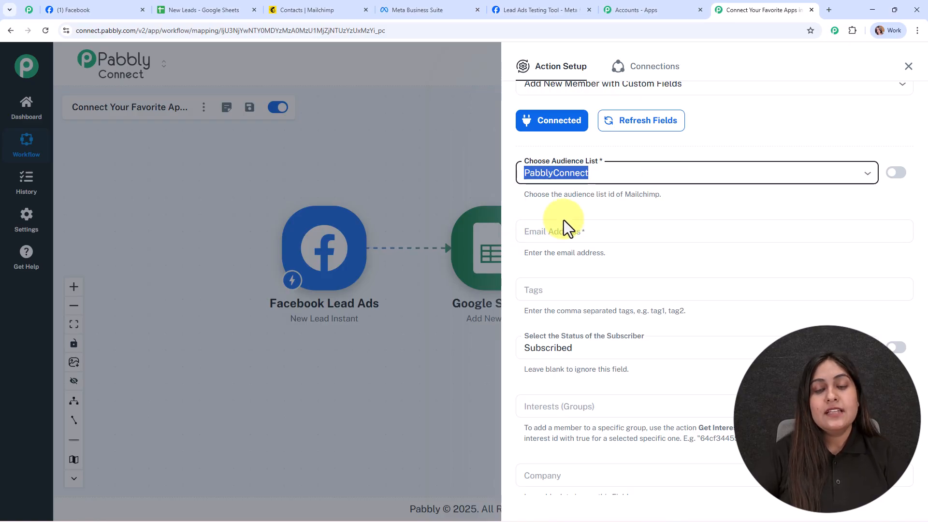
Map the Email Address field to res4 email from the Facebook Lead Ads trigger.
{"action": "scroll", "coordinate": [578, 153], "scroll_direction": "down", "scroll_amount": 2}
{"action": "left_click", "coordinate": [575, 144]}
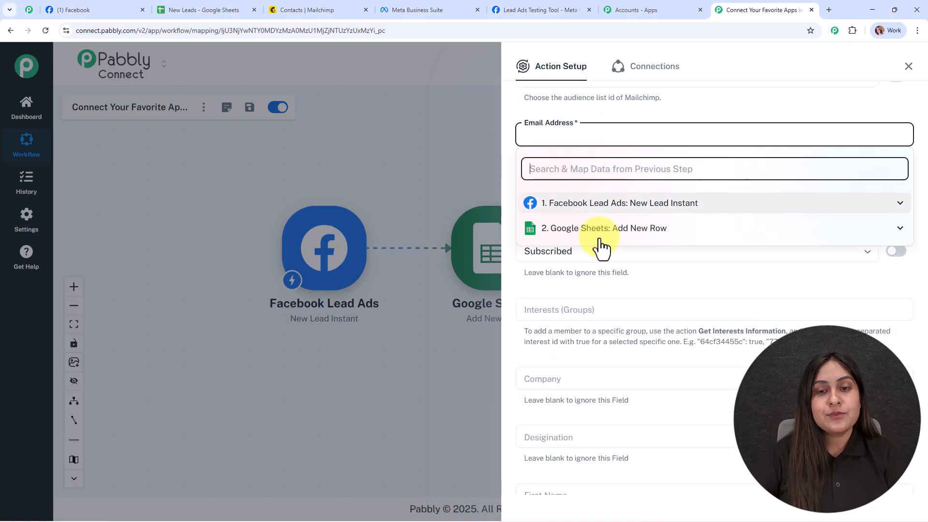
{"action": "left_click", "coordinate": [600, 203]}
{"action": "left_click", "coordinate": [631, 269]}
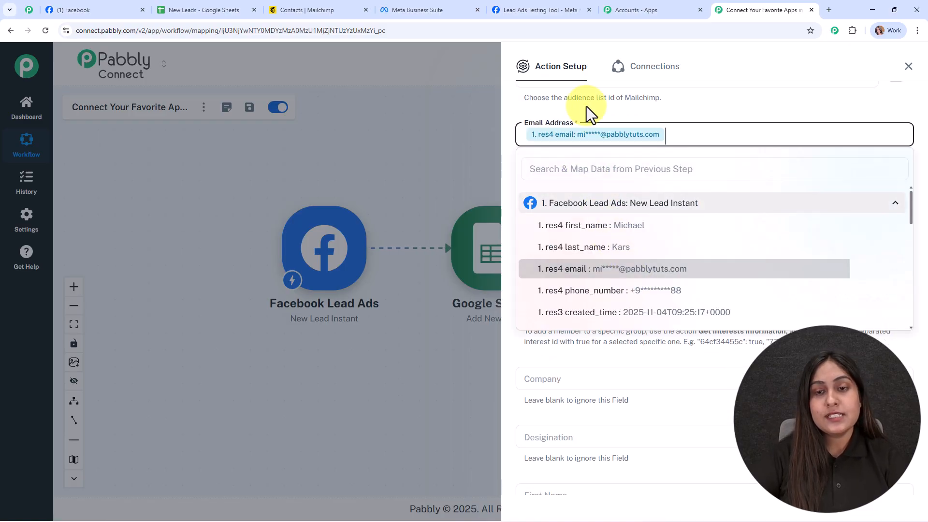
{"action": "left_click", "coordinate": [602, 119]}
Leave the tags blank and set the status of the subscriber to Subscribed.
{"action": "scroll", "coordinate": [645, 198], "scroll_direction": "down", "scroll_amount": 2}
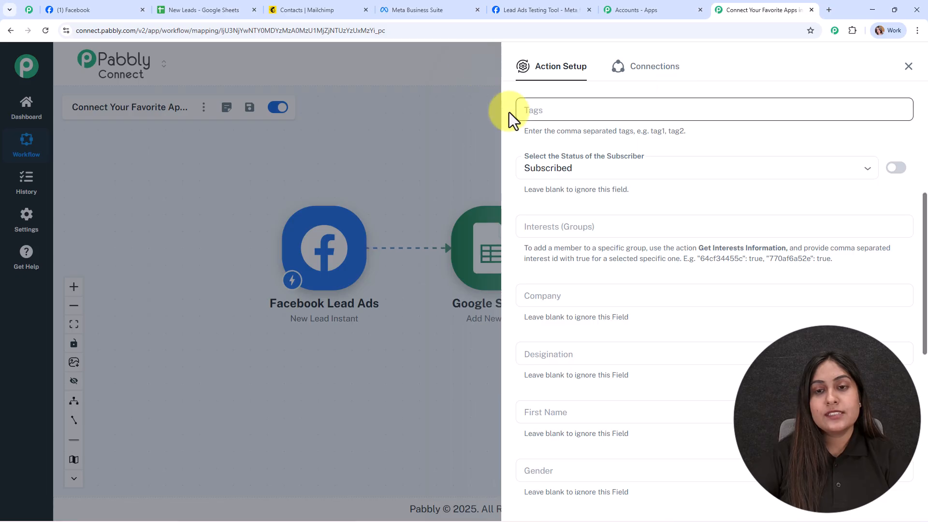
{"action": "left_click", "coordinate": [713, 165]}
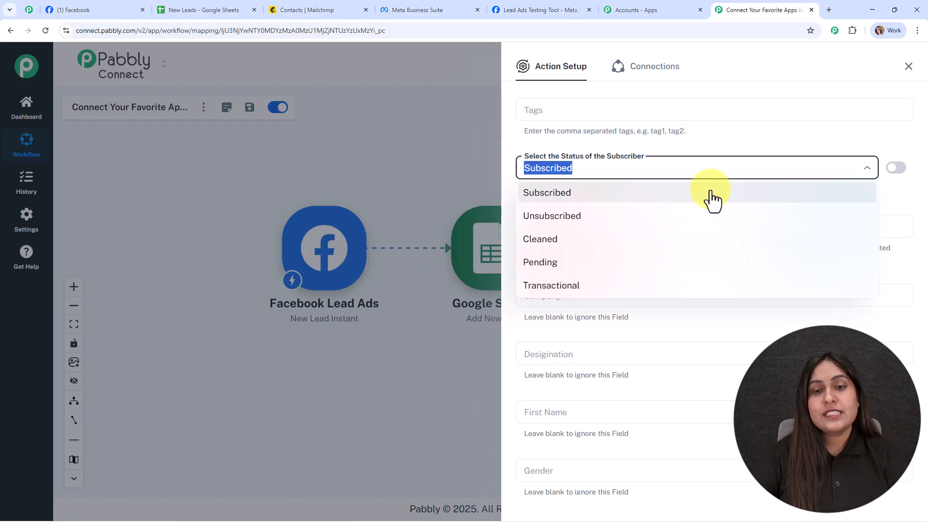
{"action": "left_click", "coordinate": [577, 196]}
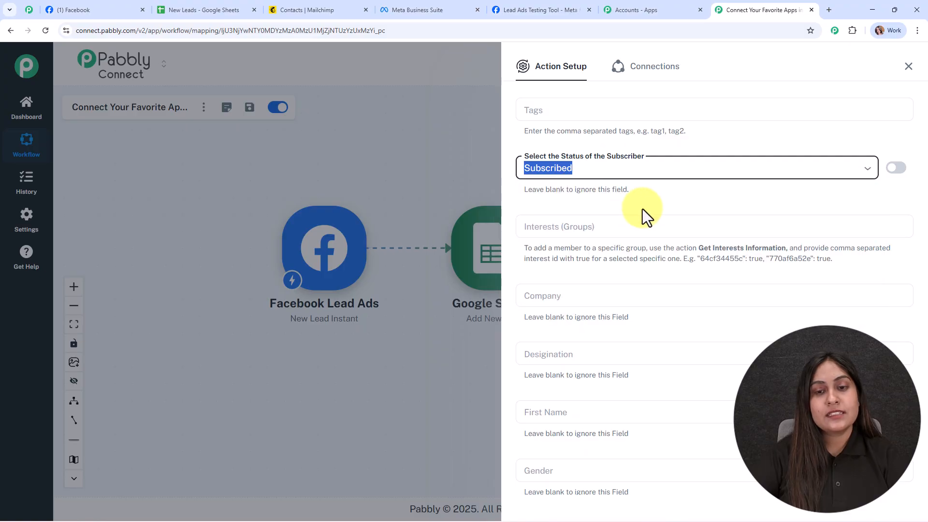
{"action": "scroll", "coordinate": [642, 209], "scroll_direction": "down", "scroll_amount": 2}
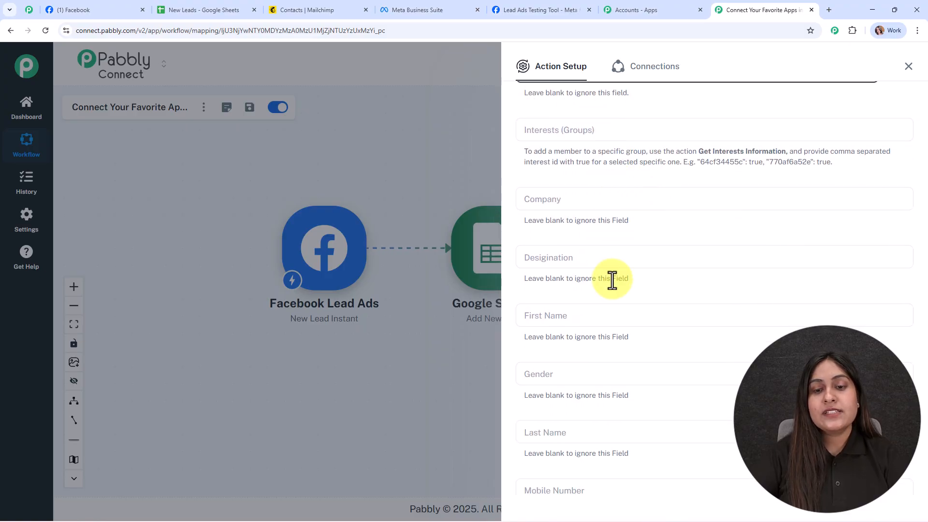
{"action": "scroll", "coordinate": [684, 187], "scroll_direction": "down", "scroll_amount": 3}
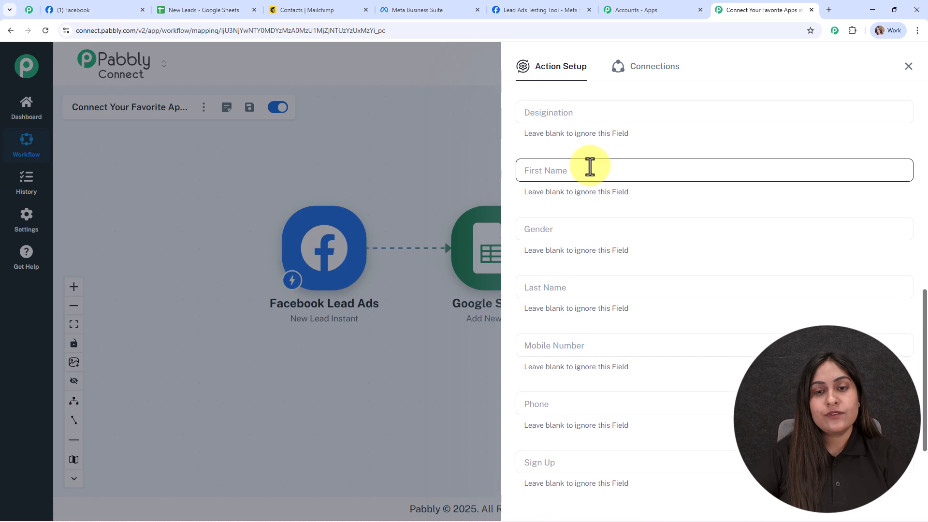
Map the First Name field to res4 first_name and the Last Name field to res4 last_name from the Facebook Lead Ads trigger.
{"action": "left_click", "coordinate": [588, 168]}
{"action": "left_click", "coordinate": [612, 246]}
{"action": "left_click", "coordinate": [602, 262]}
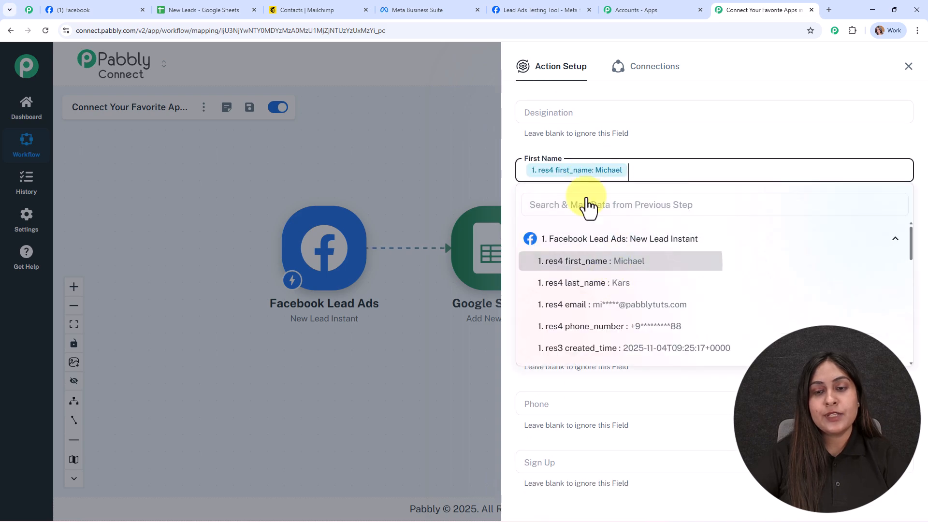
{"action": "left_click", "coordinate": [582, 146]}
{"action": "scroll", "coordinate": [598, 229], "scroll_direction": "down", "scroll_amount": 2}
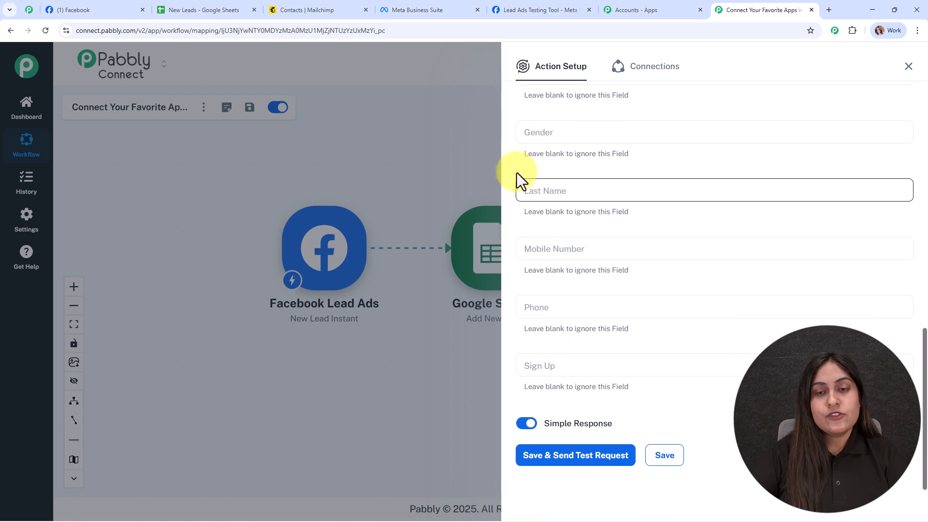
{"action": "left_click", "coordinate": [551, 189]}
{"action": "left_click", "coordinate": [586, 259]}
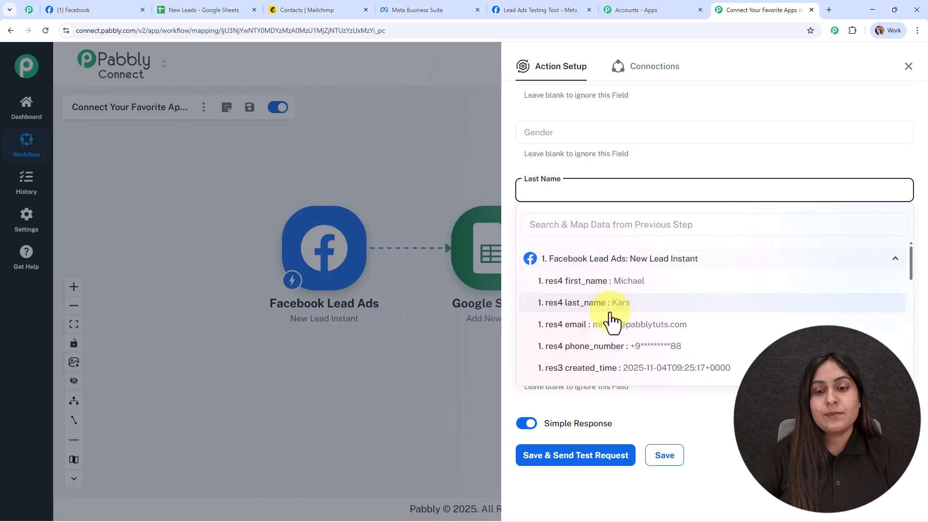
{"action": "left_click", "coordinate": [613, 303]}
{"action": "left_click", "coordinate": [600, 233]}
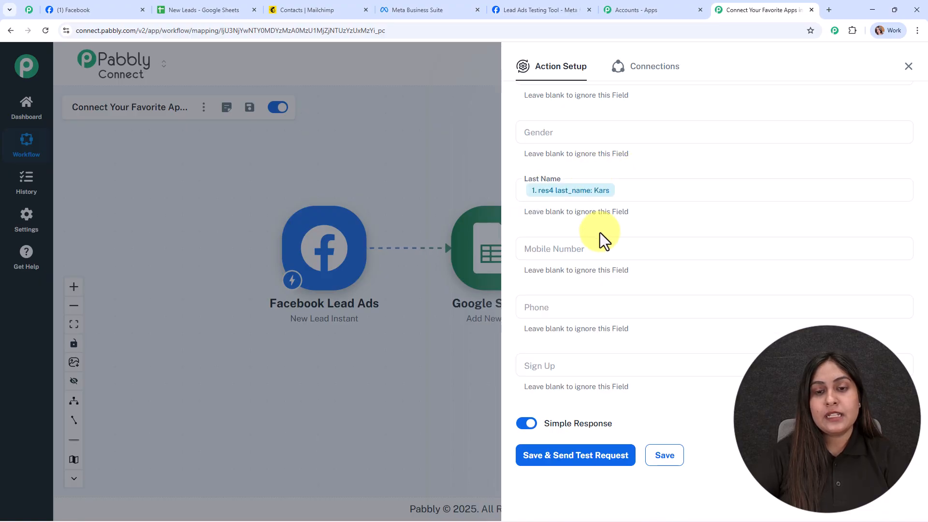
Map both the Mobile Number and Phone fields to res4 phone_number from the Facebook Lead Ads trigger.
{"action": "left_click", "coordinate": [572, 241]}
{"action": "left_click", "coordinate": [563, 308]}
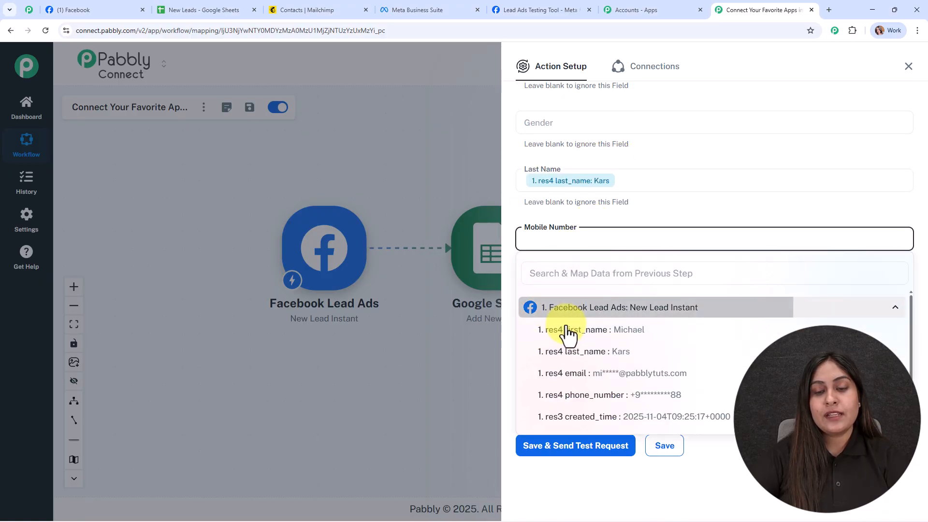
{"action": "left_click", "coordinate": [544, 395]}
{"action": "left_click", "coordinate": [567, 216]}
{"action": "left_click", "coordinate": [549, 299]}
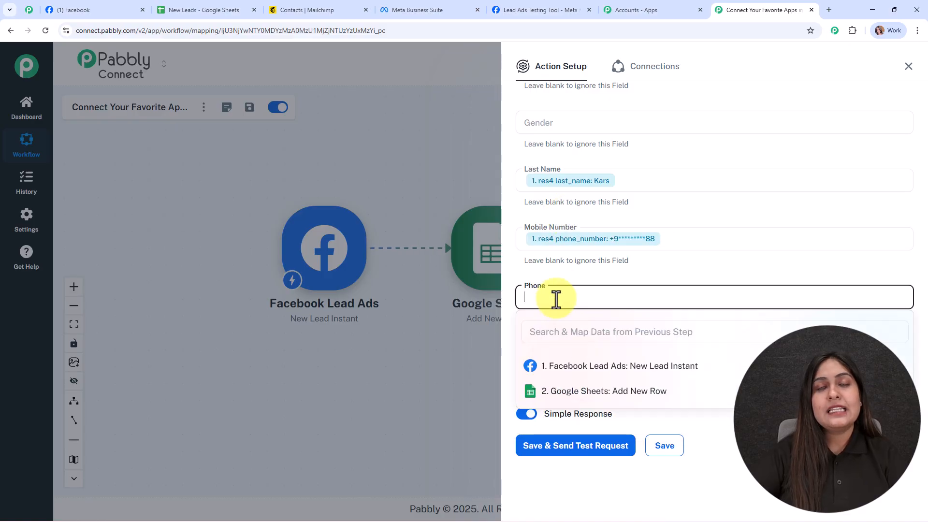
{"action": "left_click", "coordinate": [543, 368]}
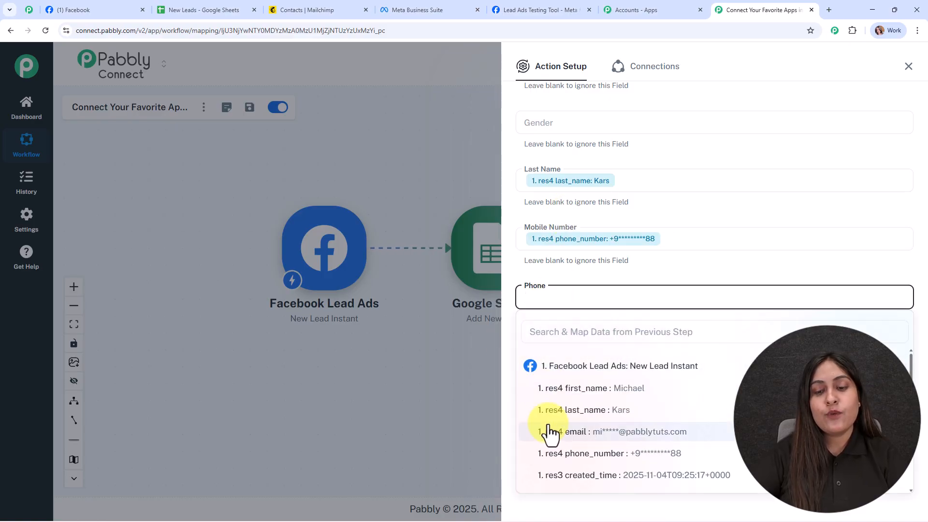
{"action": "left_click", "coordinate": [556, 452]}
{"action": "left_click", "coordinate": [469, 225]}
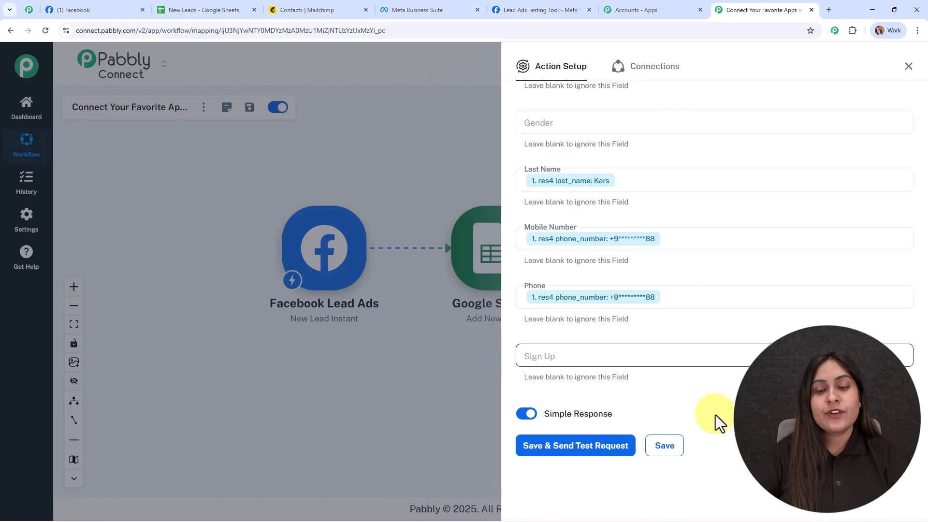
Save the Mailchimp action with a test request and close its setup.
{"action": "left_click", "coordinate": [573, 446]}
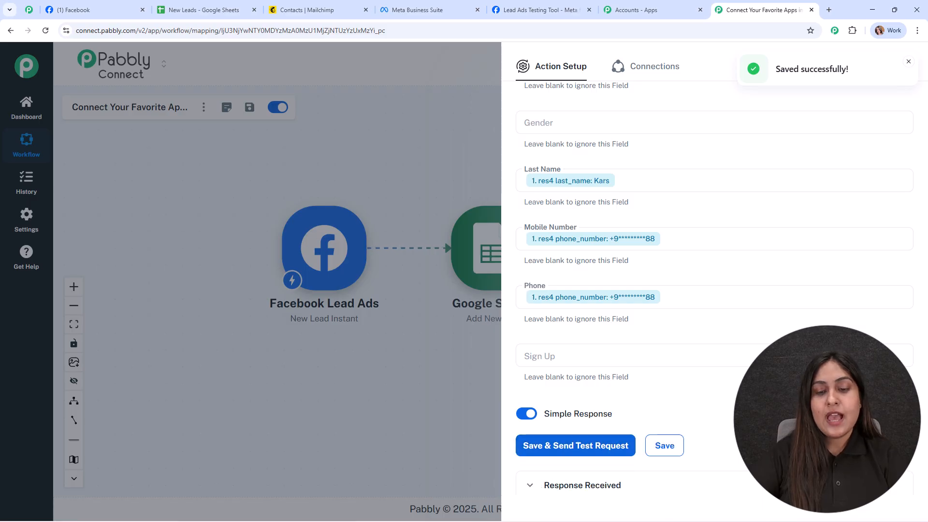
{"action": "left_click", "coordinate": [908, 66]}
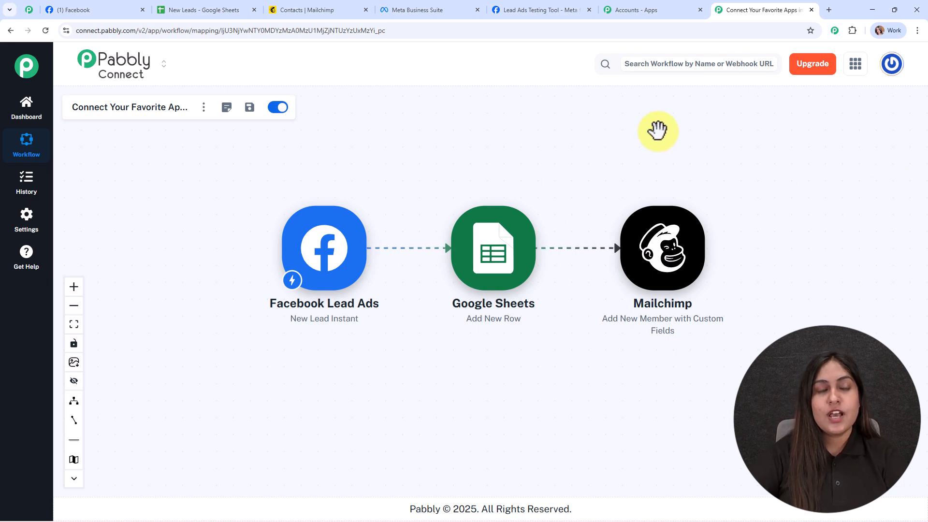
Refresh the audience contacts in Mailchimp, check the list for the test lead and return to the Pabbly Connect workflow.
{"action": "left_click", "coordinate": [295, 10]}
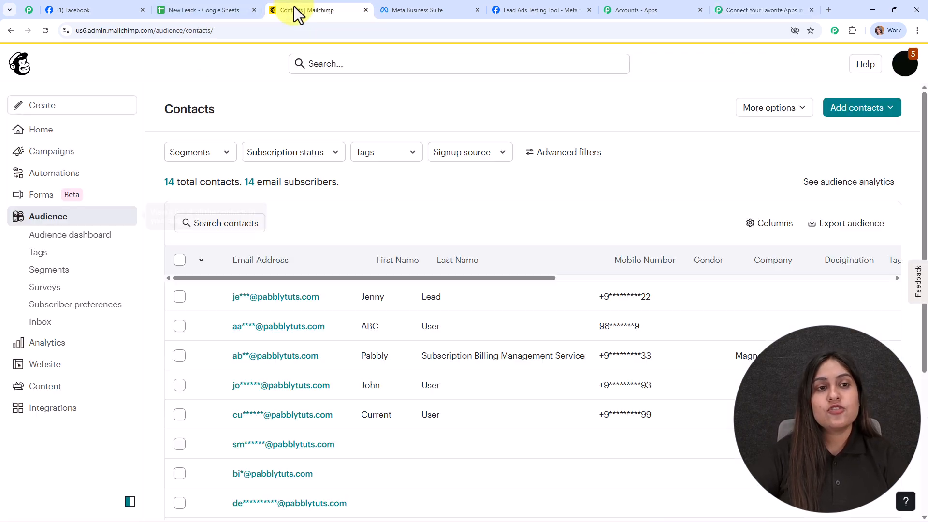
{"action": "left_click", "coordinate": [45, 31]}
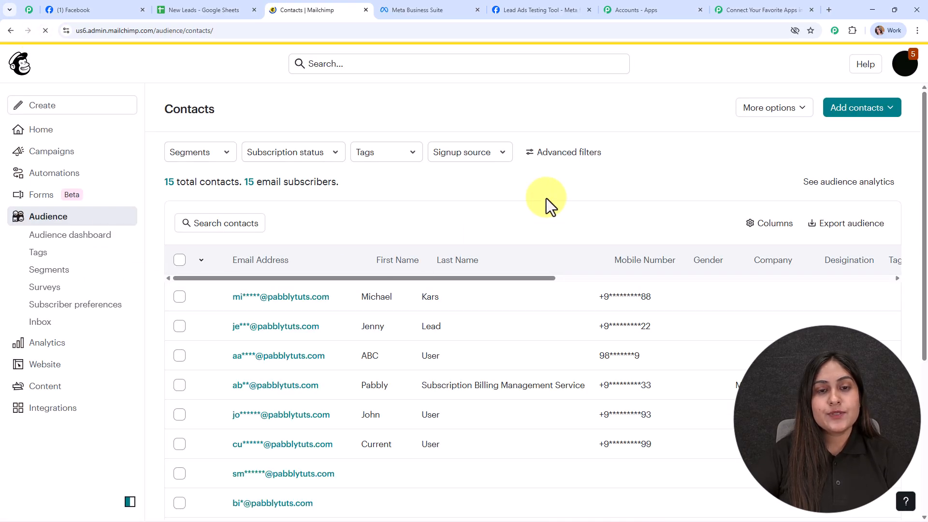
{"action": "scroll", "coordinate": [546, 199], "scroll_direction": "down", "scroll_amount": 1}
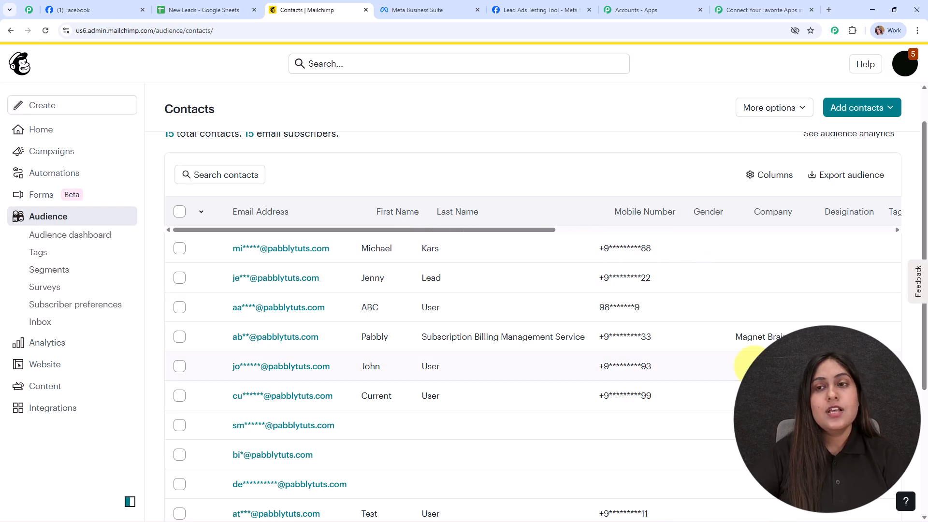
{"action": "left_click", "coordinate": [745, 6]}
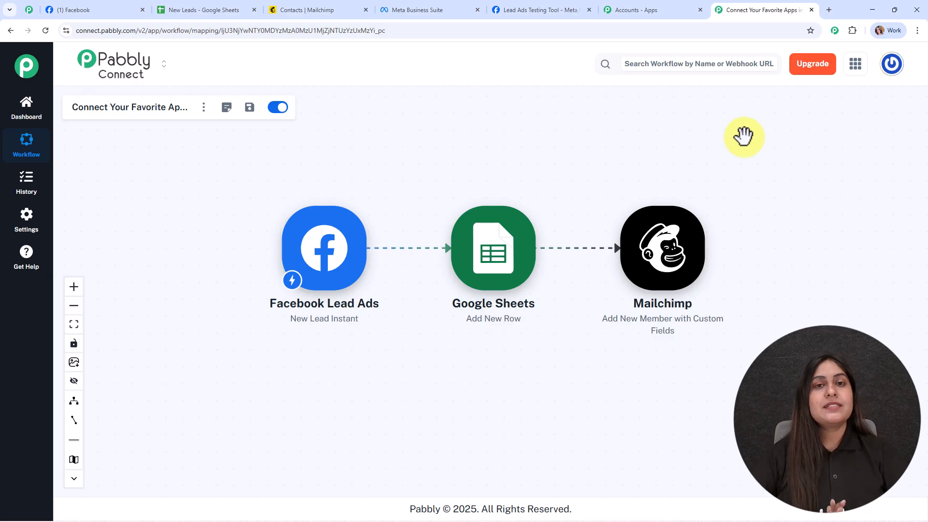